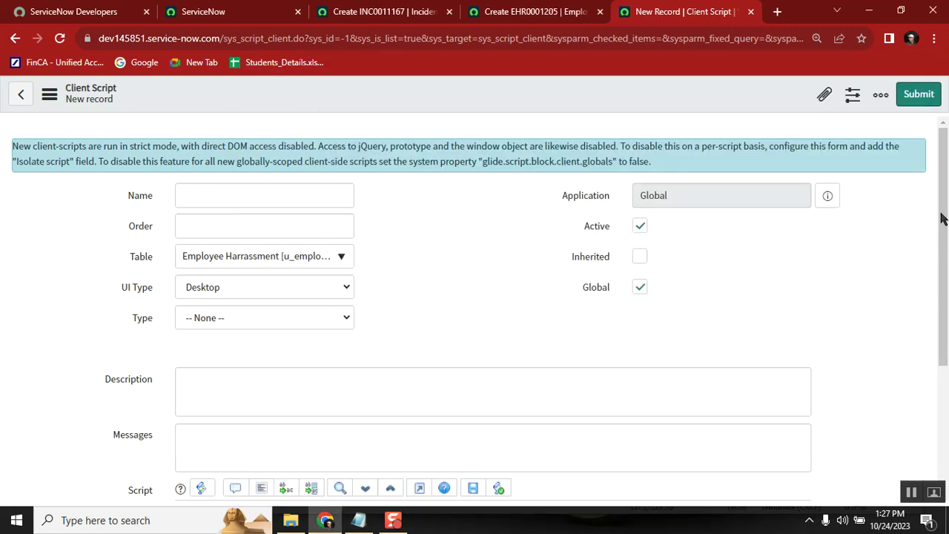
Scroll the new Employee Harrassment client script form down toward the empty Script field
drag(943, 246, 942, 343)
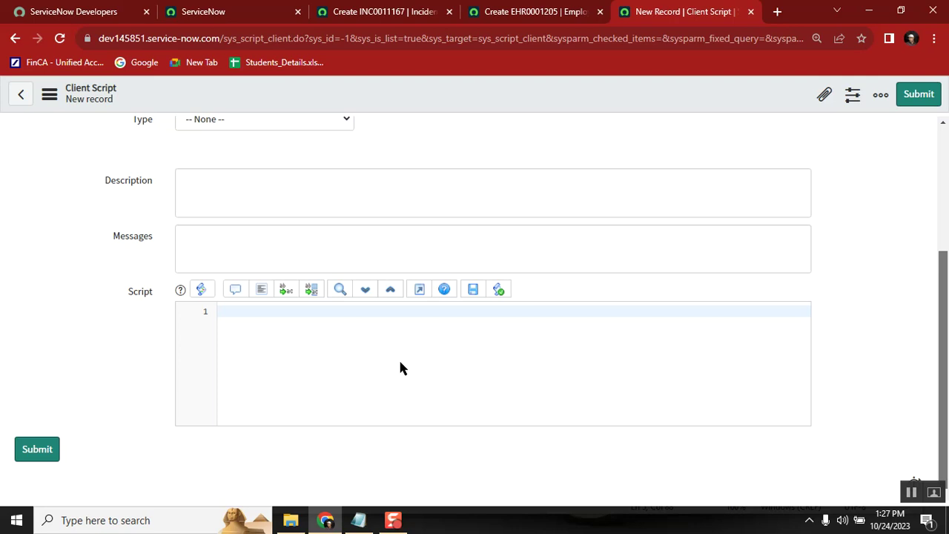
Type g_form. in the script and browse methods like enableAttachments, removeOption and save
click(360, 333)
text(g_)
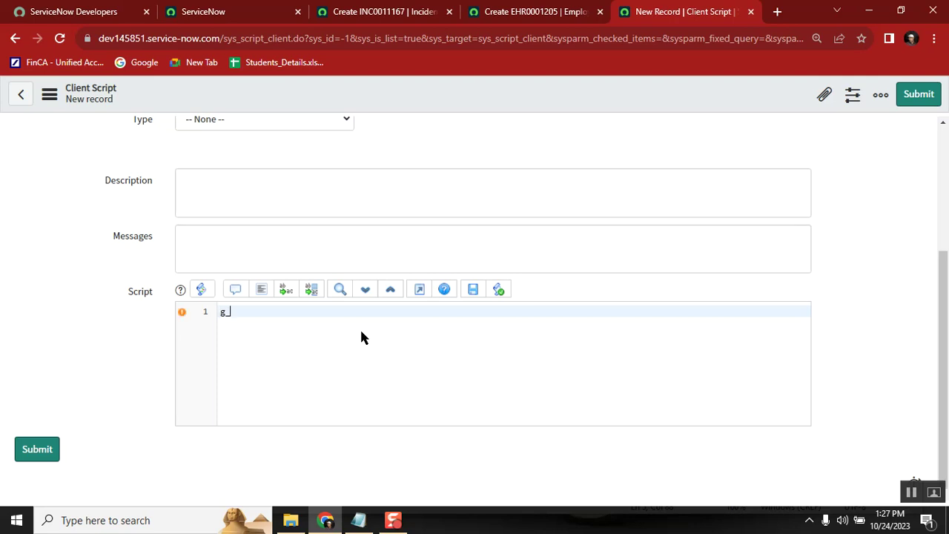
text(form.)
key(Down)
key(Down)
key(Down)
key(Down)
key(Down)
key(Down)
key(Down)
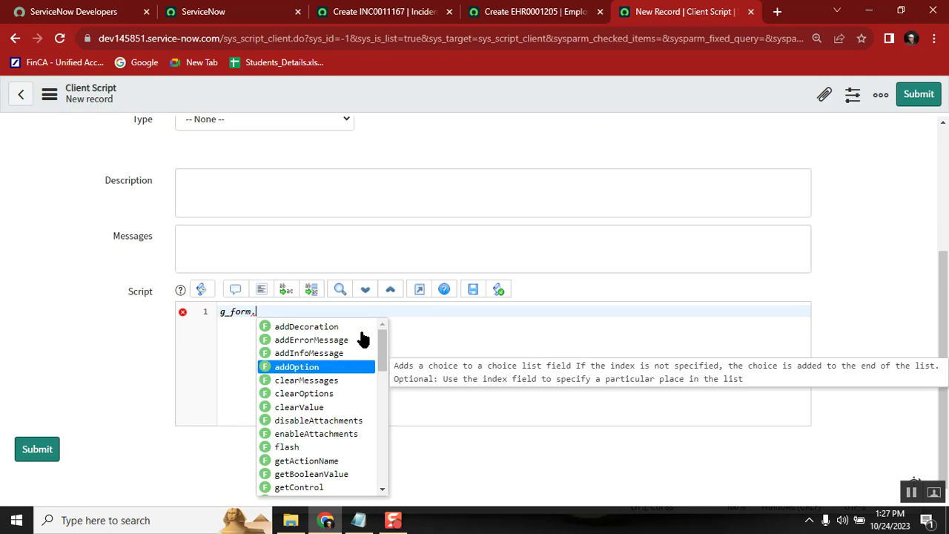
key(Down)
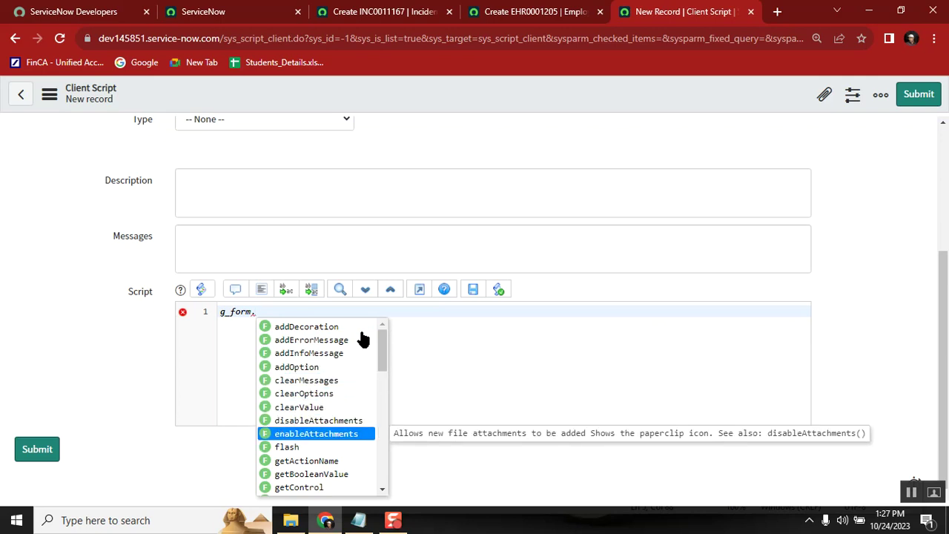
key(Down)
key(Down)
key(Down)
key(Down)
key(Down)
key(Down)
key(Down)
key(Down)
key(Down)
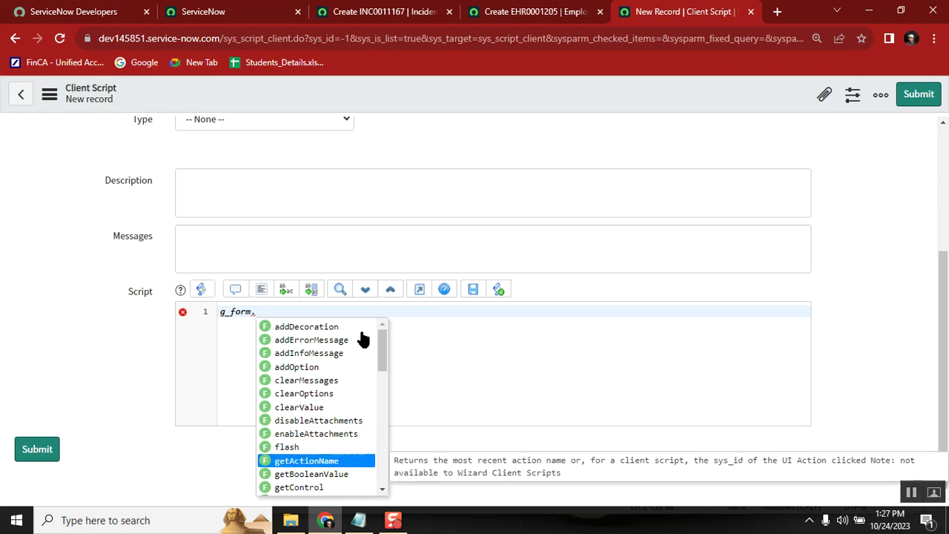
key(Down)
key(Down)
key(Down)
key(Down)
key(Down)
key(Down)
key(Down)
key(Down)
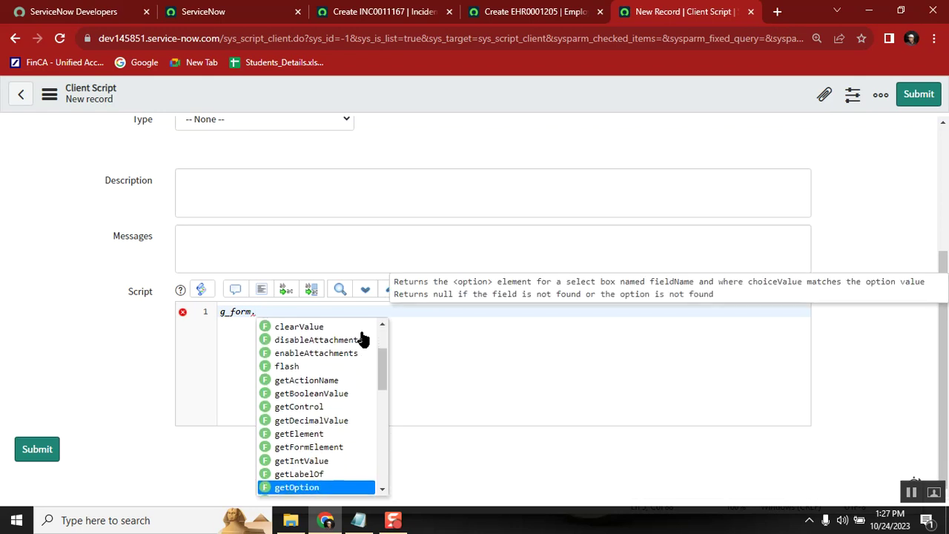
key(Down)
key(Down)
key(Down)
key(Down)
key(Down)
key(Down)
key(Down)
key(Down)
key(Down)
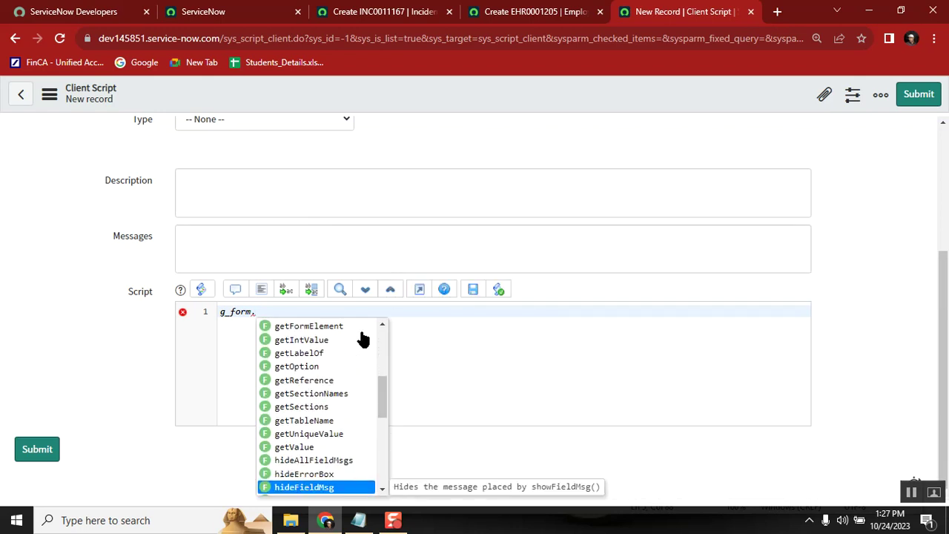
key(Down)
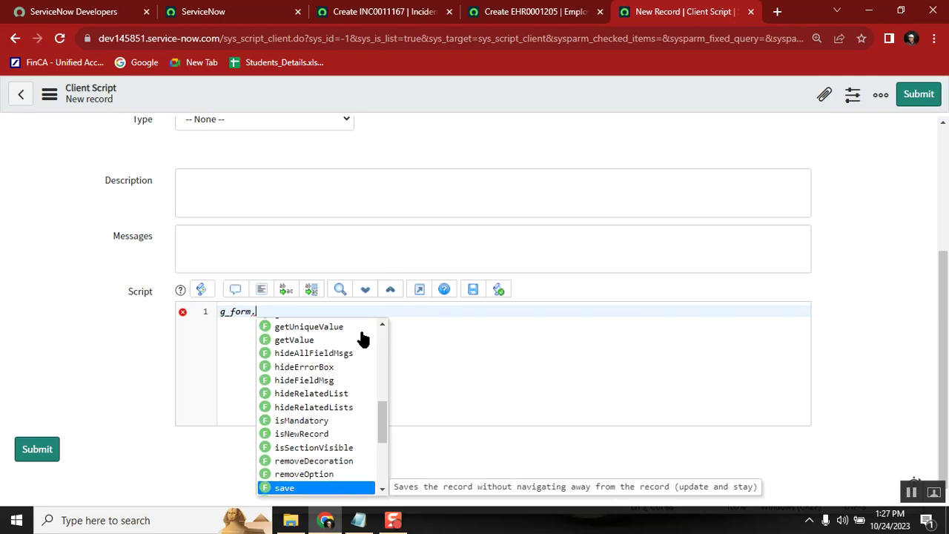
Replace it with g_user. and browse firstName, getClientData and userName, then switch to Notepad
key(BackSpace)
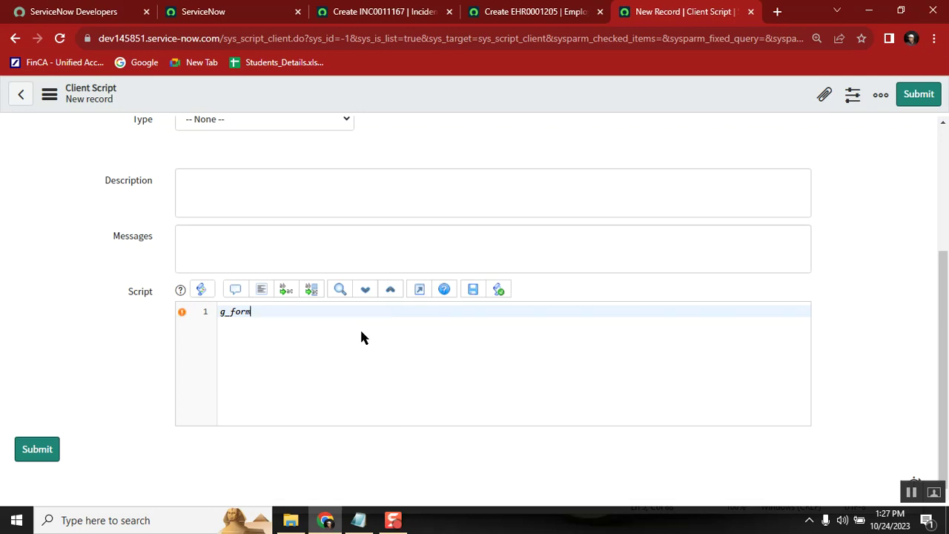
key(BackSpace)
key(BackSpace)
key(BackSpace)
text(user.)
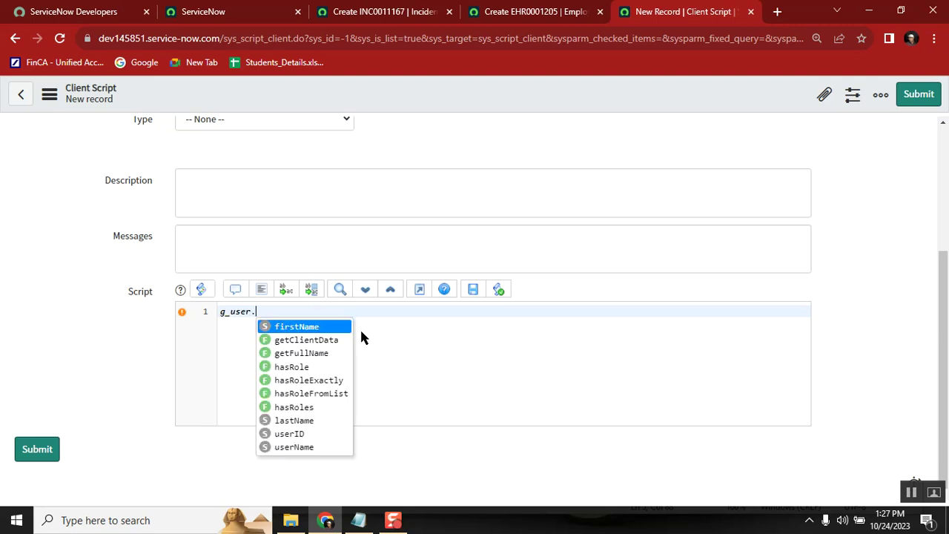
key(Down)
key(Up)
key(Down)
key(Up)
key(Up)
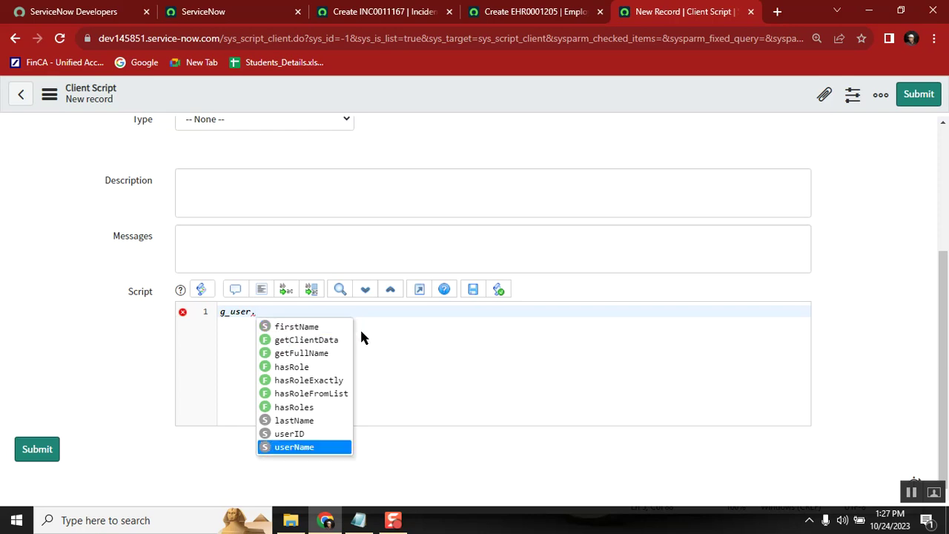
click(358, 520)
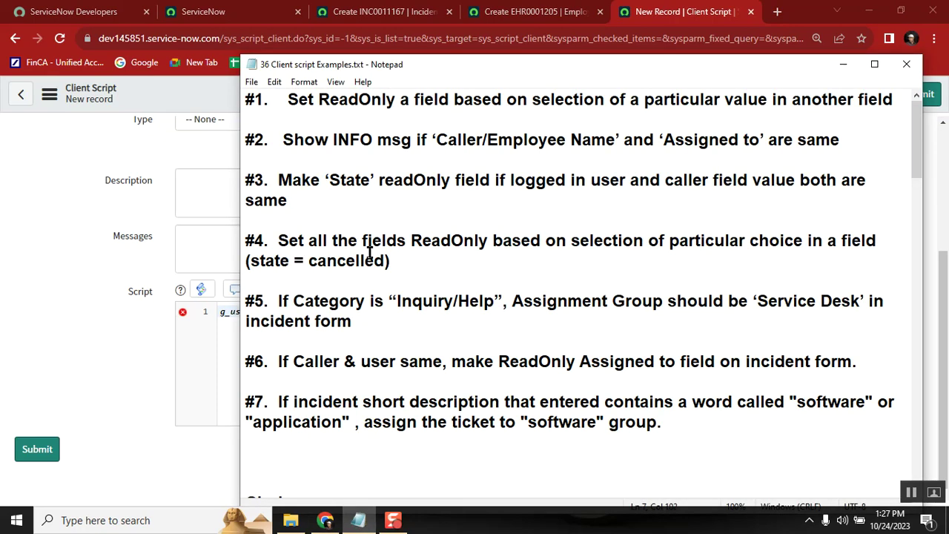
Read the first client script examples in Notepad, down to example #4
key(ctrl+Home)
key(Down)
key(Down)
key(Down)
key(Down)
key(Down)
key(Down)
key(Down)
key(Down)
key(Down)
key(Down)
key(Down)
key(Down)
click(361, 228)
Change the browser script's g_user. back to g_form
click(228, 333)
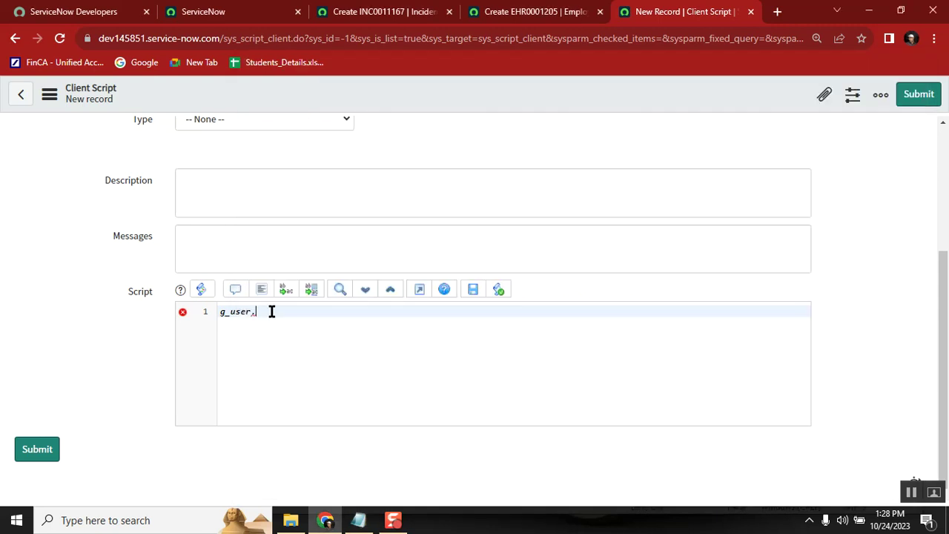
key(ctrl+space)
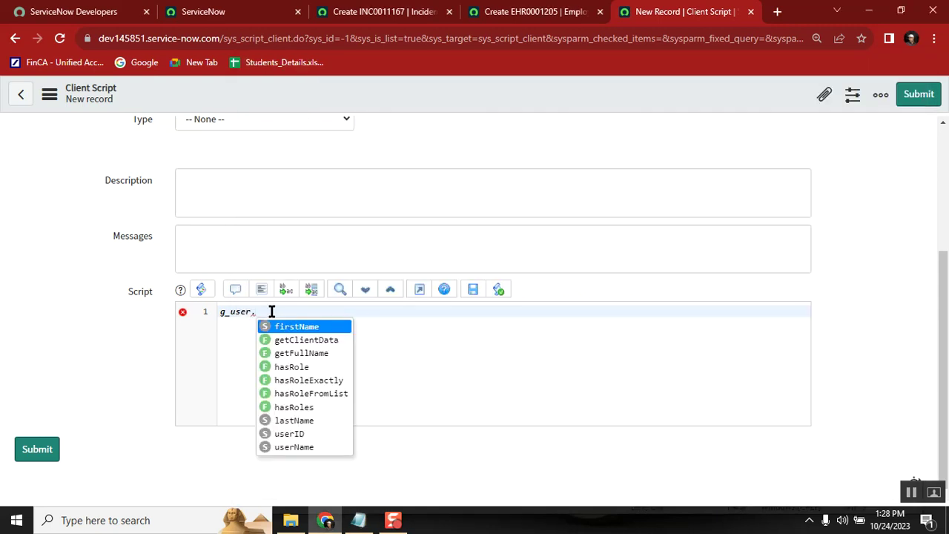
key(BackSpace)
key(BackSpace)
key(BackSpace)
key(BackSpace)
key(BackSpace)
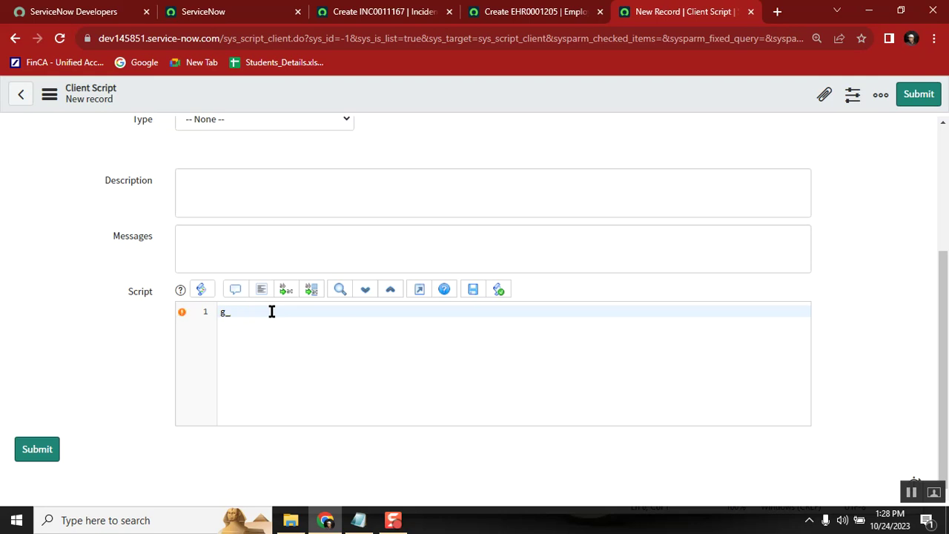
text(form.)
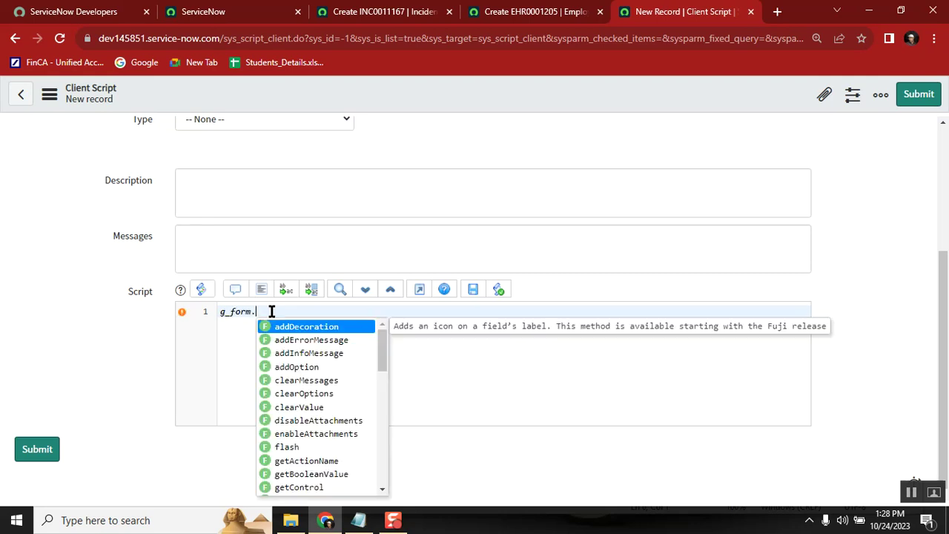
Select examples #1–#7 in Notepad, then switch to the EHR0001205 record tab
key(alt+Tab)
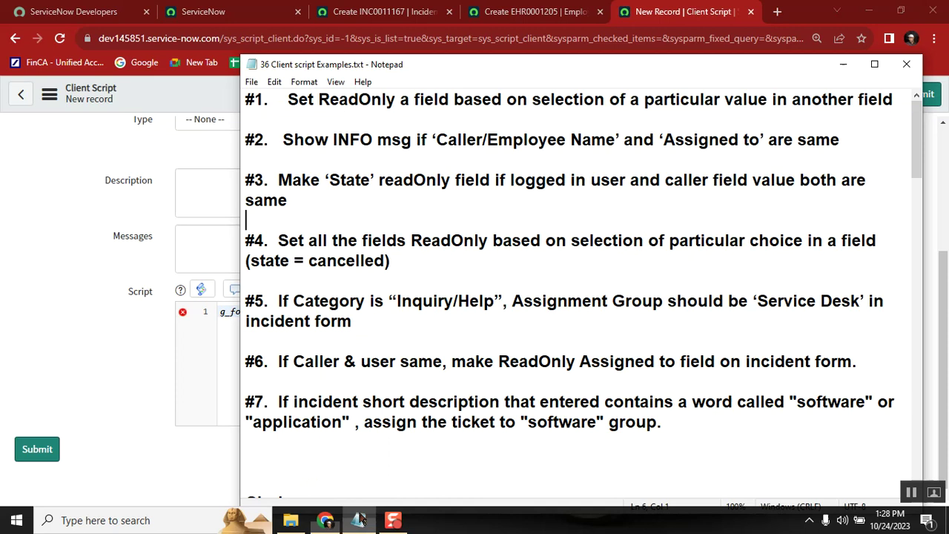
key(Up)
key(Up)
key(Up)
key(Up)
key(Up)
key(Up)
key(Up)
key(Up)
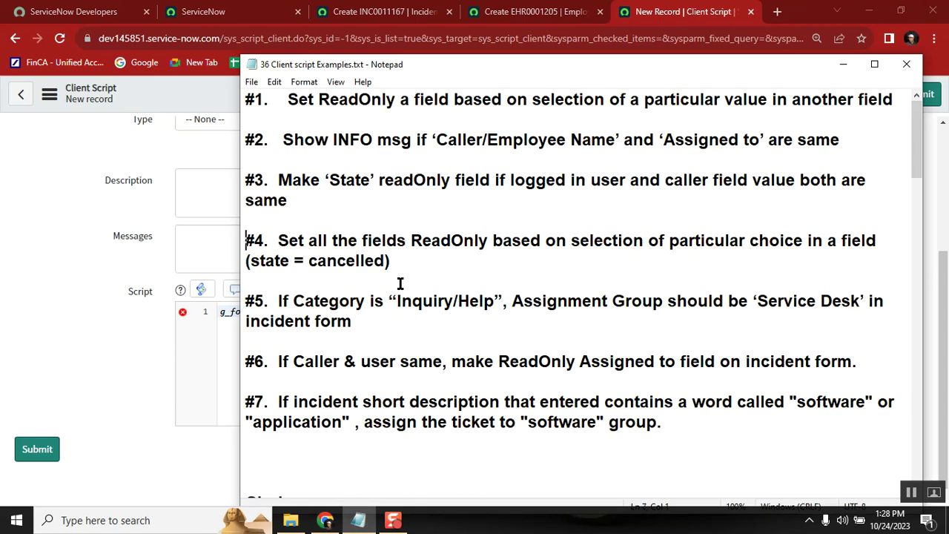
key(shift+Down)
key(shift+Down)
key(shift+Down)
key(shift+Down)
key(shift+Down)
key(shift+Down)
key(shift+Down)
key(shift+Down)
key(shift+Down)
key(shift+Down)
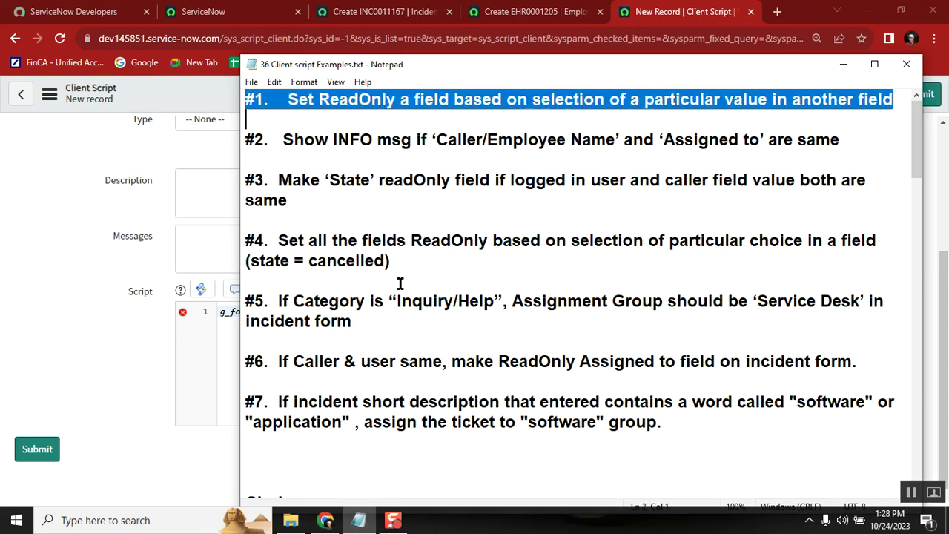
key(shift+Down)
key(shift+Down)
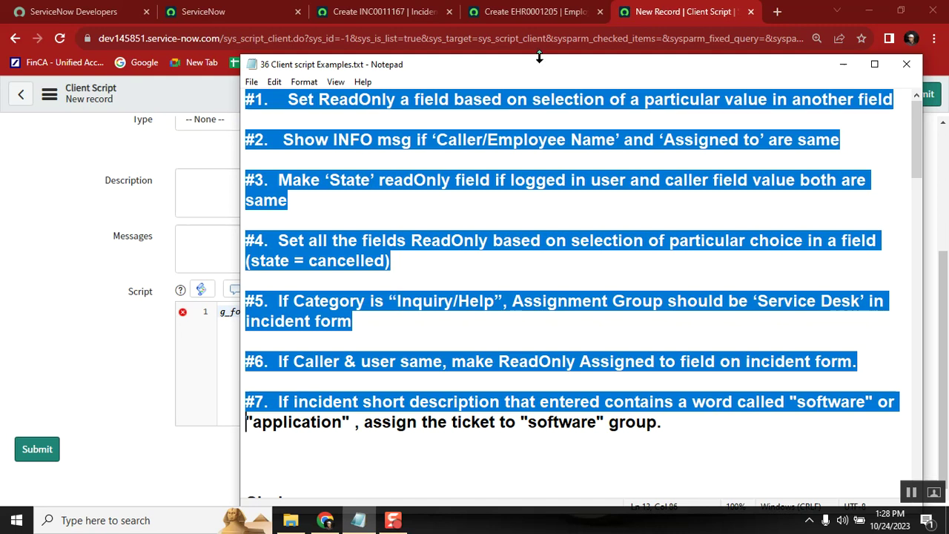
click(534, 11)
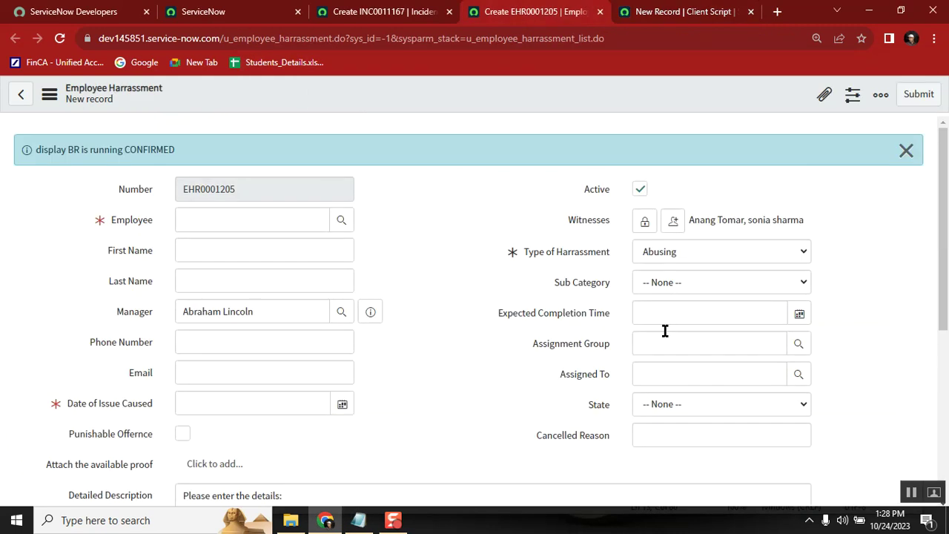
Uncheck Active, keep Abusing as harassment type, and set State to Closed via Canceled
click(641, 190)
click(676, 252)
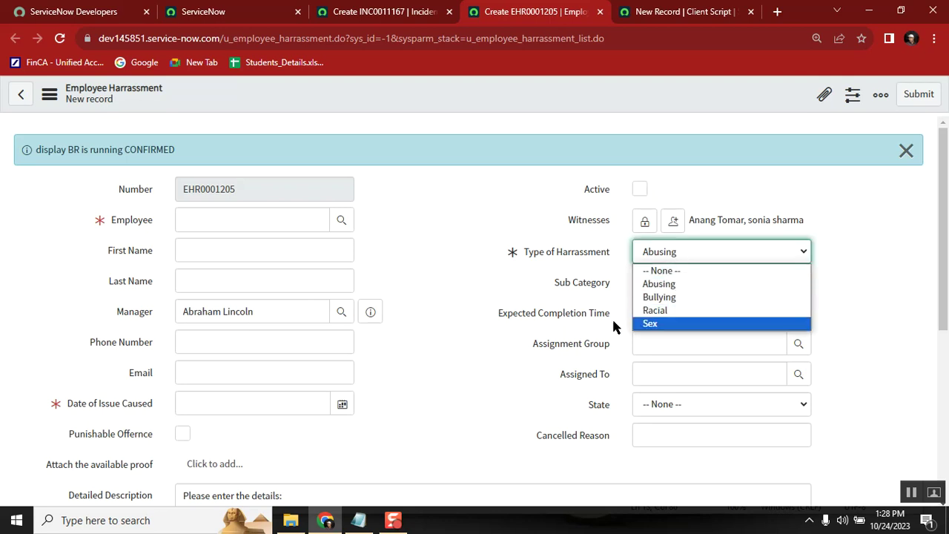
click(539, 244)
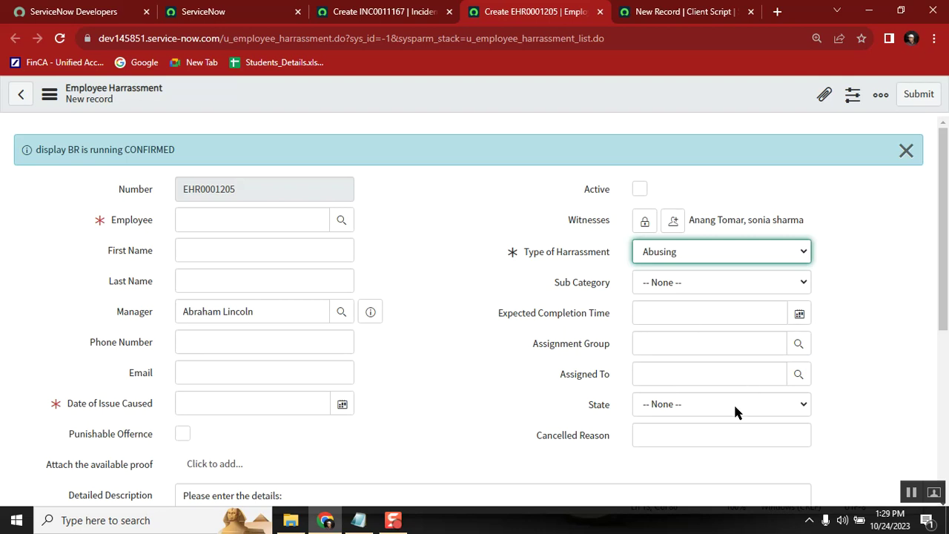
click(659, 406)
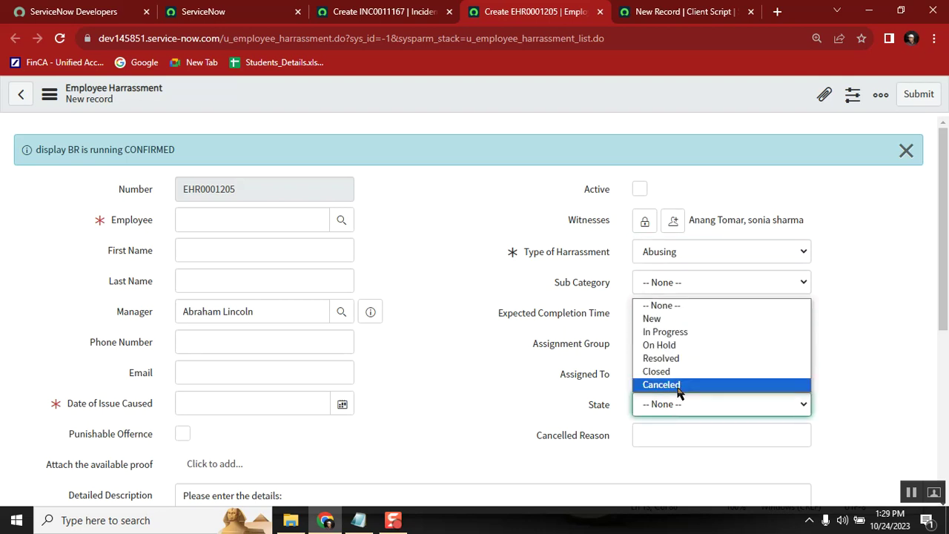
key(Escape)
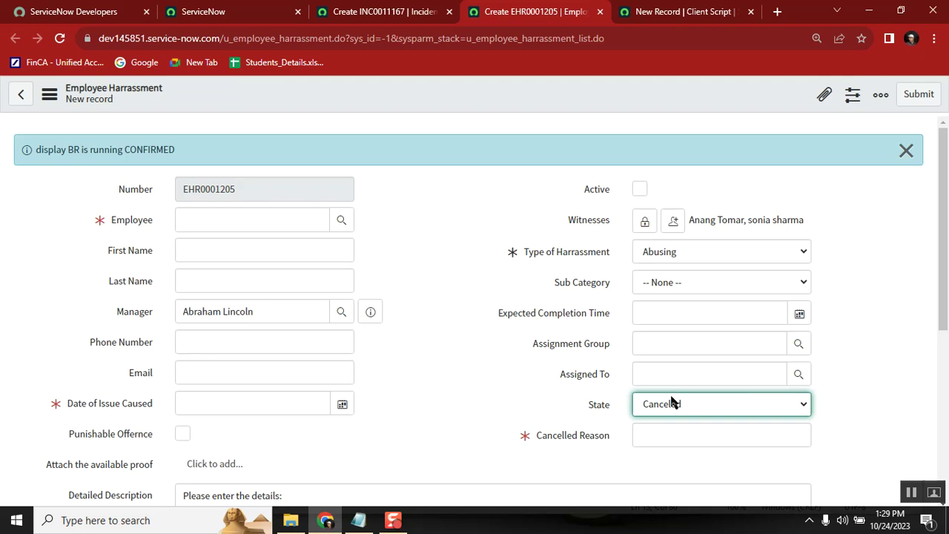
click(671, 400)
click(673, 371)
click(359, 520)
Remove the blank line under the Choice: heading above example #8 in Notepad
click(454, 123)
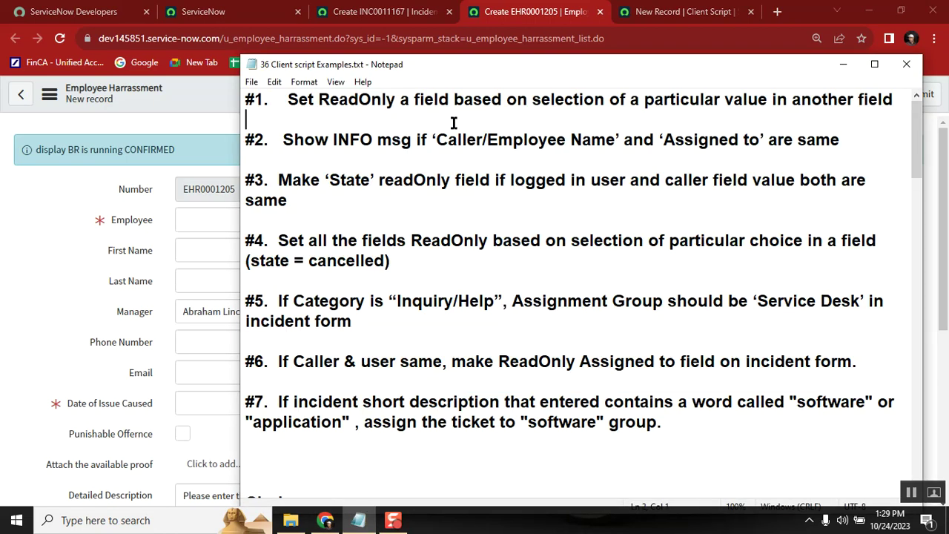
key(Down)
key(Down)
key(Down)
key(Down)
key(Down)
key(Down)
key(Down)
key(Down)
key(Down)
key(Down)
key(Down)
key(Down)
key(Down)
key(Down)
key(Down)
key(Down)
key(Down)
key(Down)
key(Down)
key(Down)
key(Down)
key(Up)
key(Up)
key(Up)
key(Up)
key(Up)
key(Up)
key(Up)
key(Up)
key(Up)
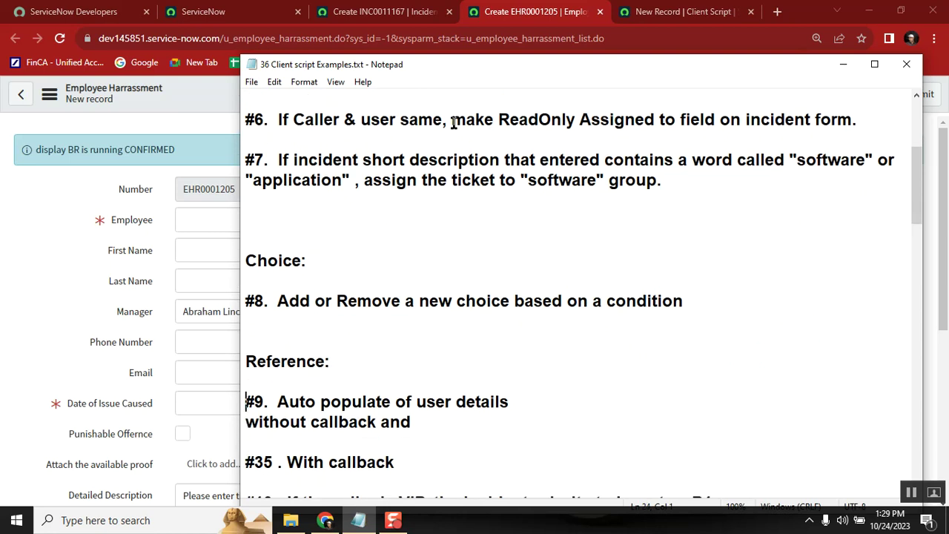
key(Up)
key(Up)
click(323, 262)
key(Delete)
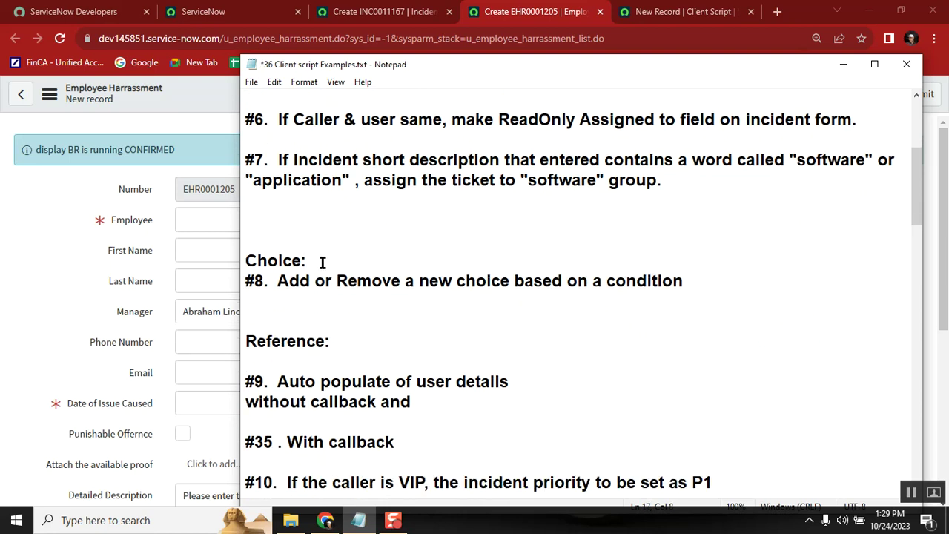
Review the Type of Harrassment choices keeping Abusing, and turn Active back on
click(87, 248)
click(86, 252)
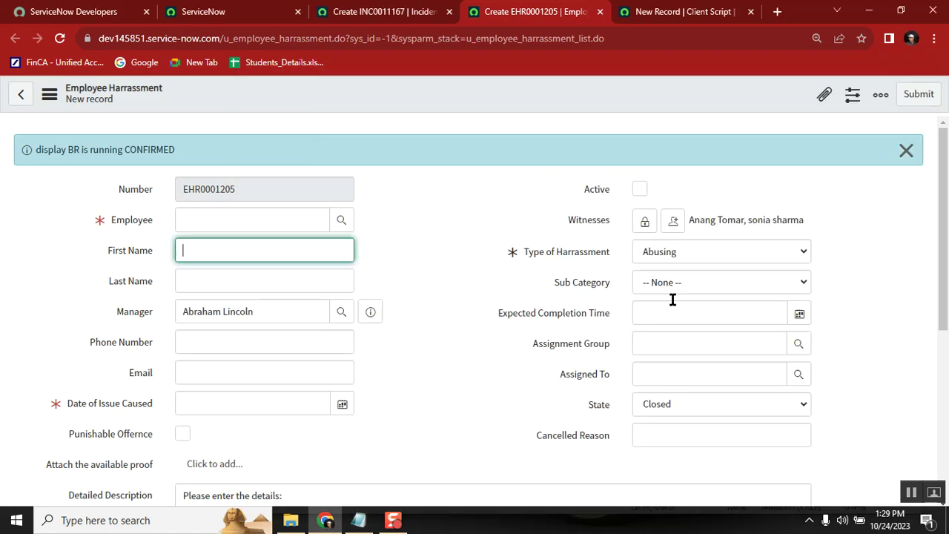
click(688, 254)
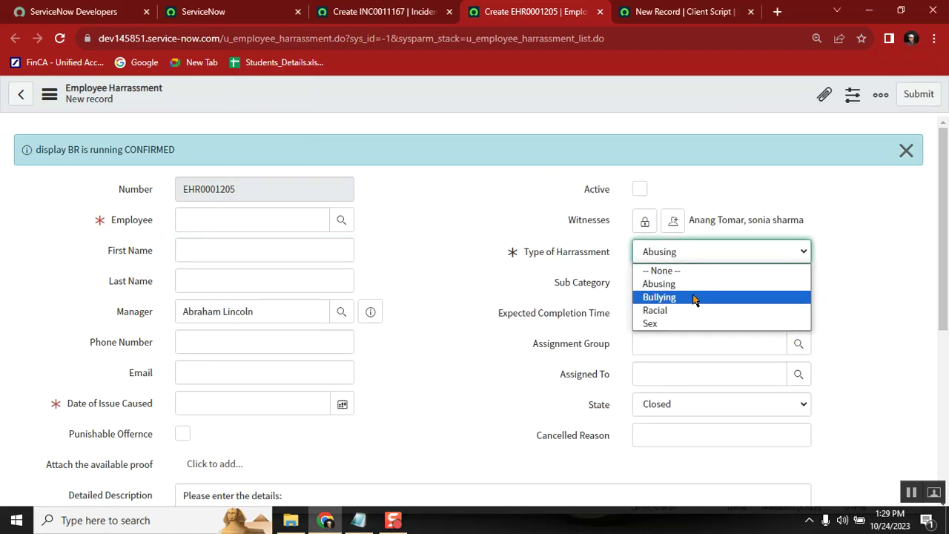
click(568, 271)
click(671, 252)
click(639, 189)
click(639, 189)
click(671, 253)
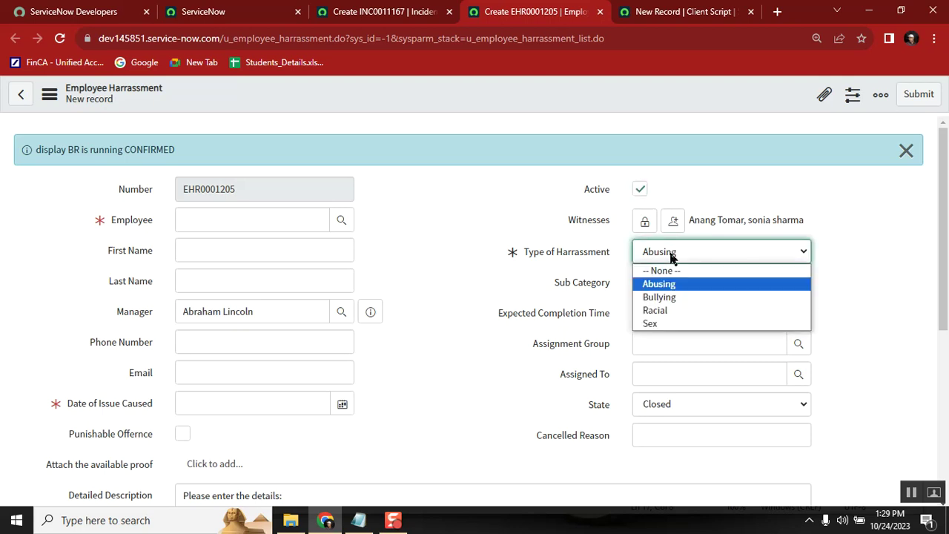
click(638, 191)
click(637, 191)
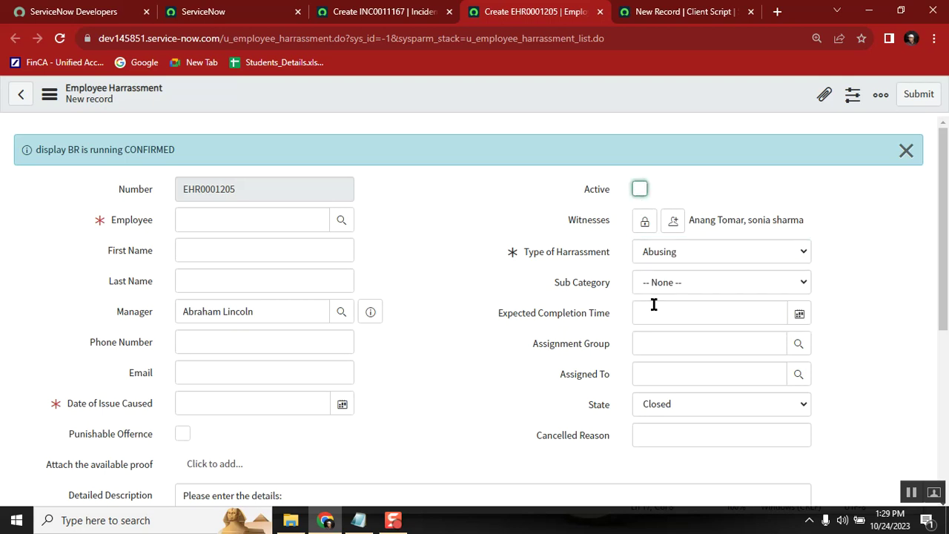
click(673, 253)
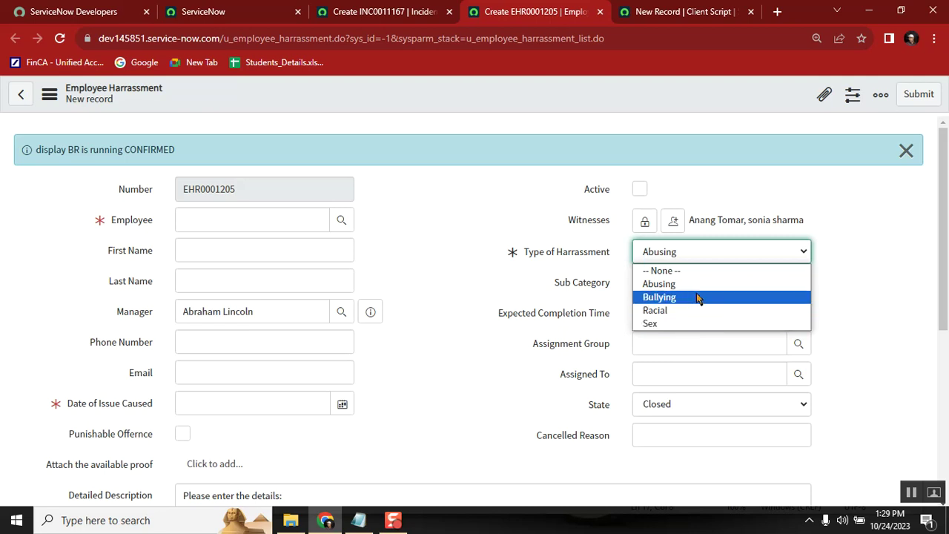
key(alt+Tab)
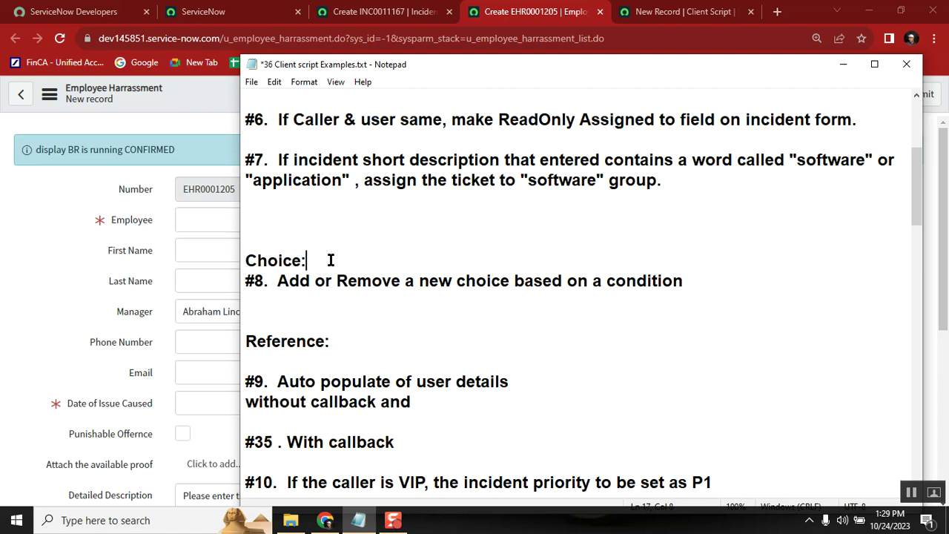
Select and review Reference examples #9–#13 in Notepad, then return to the form
key(Down)
key(Down)
key(Down)
key(Down)
key(Down)
key(Down)
key(Up)
key(Up)
key(shift+Down)
key(shift+Down)
key(shift+Down)
key(shift+Down)
key(shift+Down)
key(shift+Down)
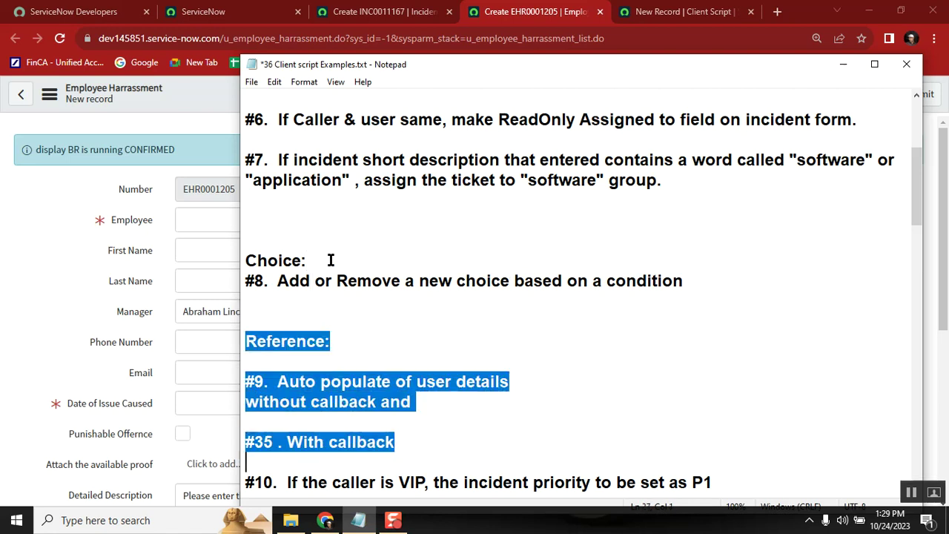
key(shift+Down)
key(shift+Down)
key(shift+Down)
key(shift+Down)
key(shift+Down)
key(shift+Down)
key(shift+Down)
key(shift+Down)
key(shift+Down)
key(shift+Down)
key(shift+Down)
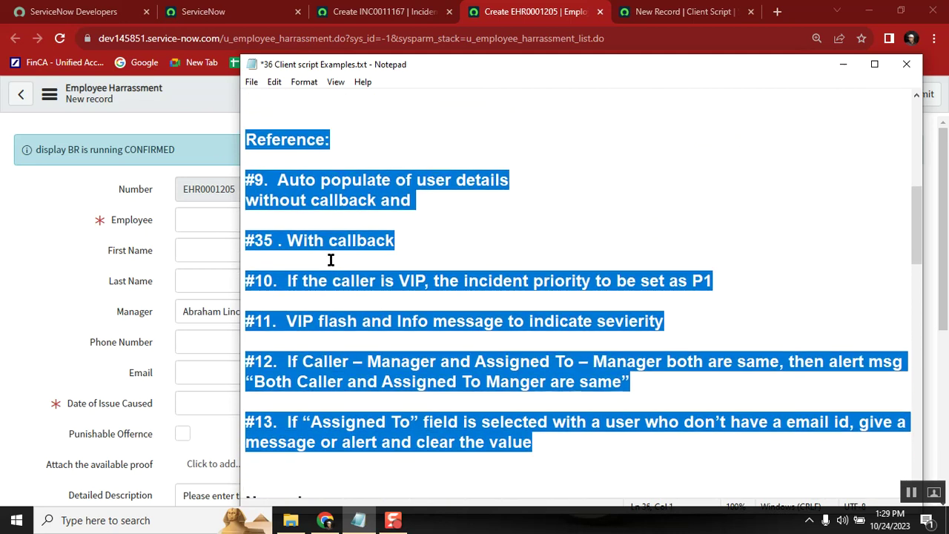
key(Down)
key(Down)
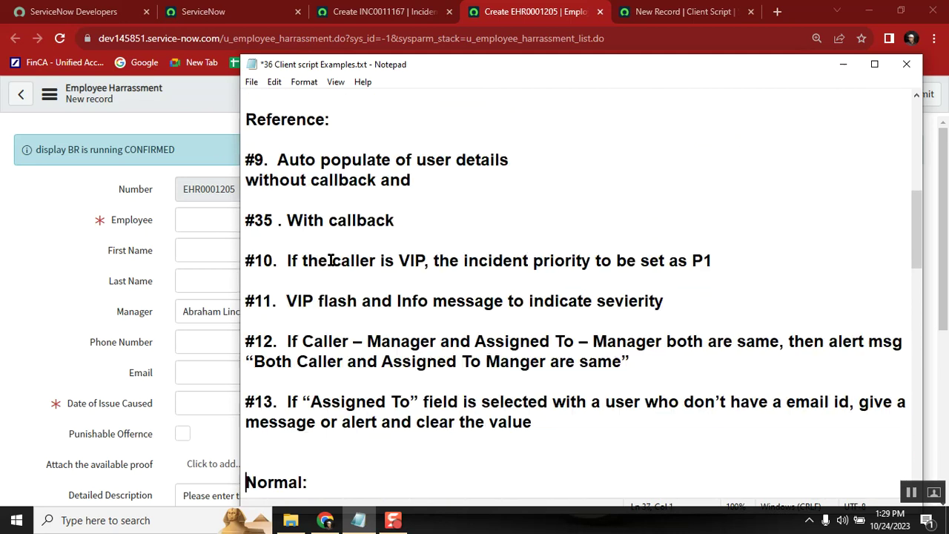
key(Up)
key(Up)
key(Up)
key(Up)
key(Up)
key(Up)
key(Up)
key(Up)
key(Up)
key(Up)
key(Up)
key(Up)
key(Up)
key(Up)
key(Up)
key(Up)
key(alt+Tab)
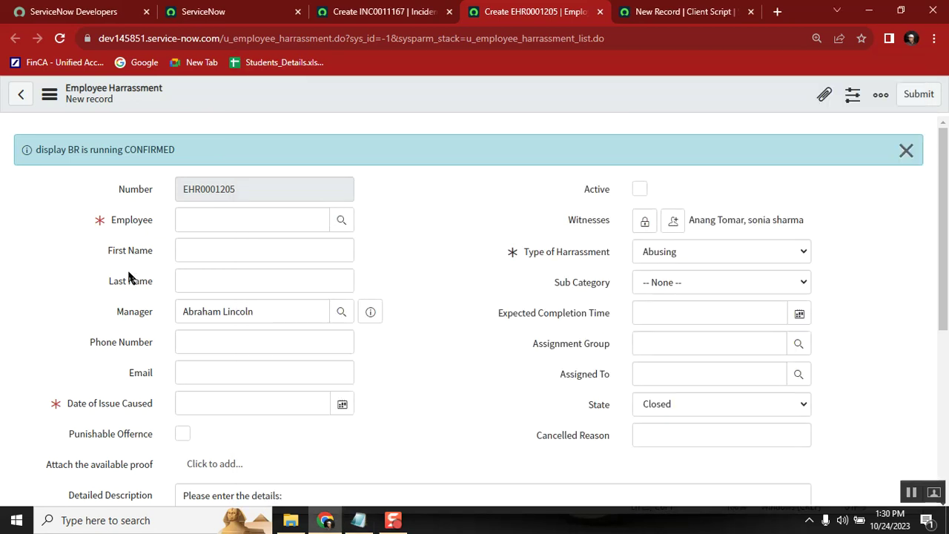
Pick a user for Employee from the lookup and preview their user record
click(339, 221)
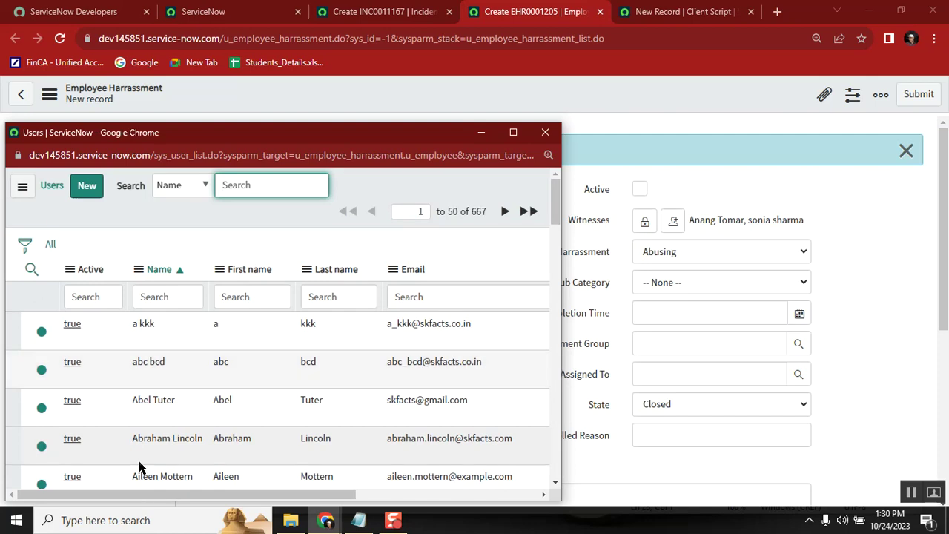
click(71, 401)
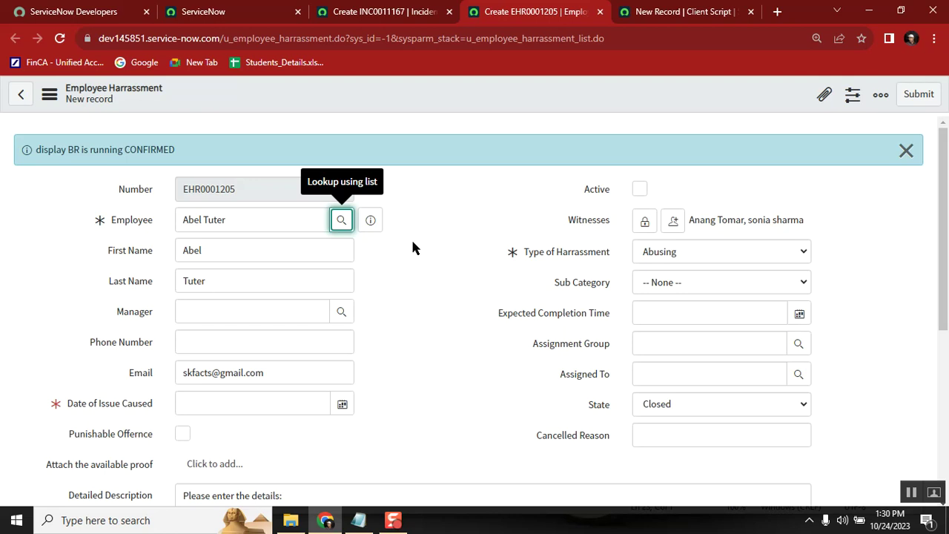
click(373, 225)
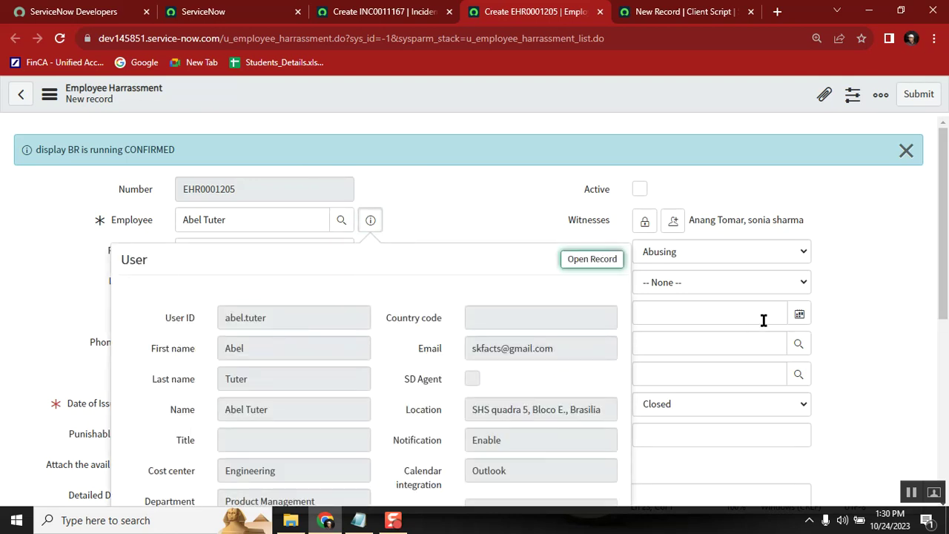
mouse_move(945, 195)
mouse_down()
mouse_move(944, 293)
mouse_move(945, 192)
mouse_up()
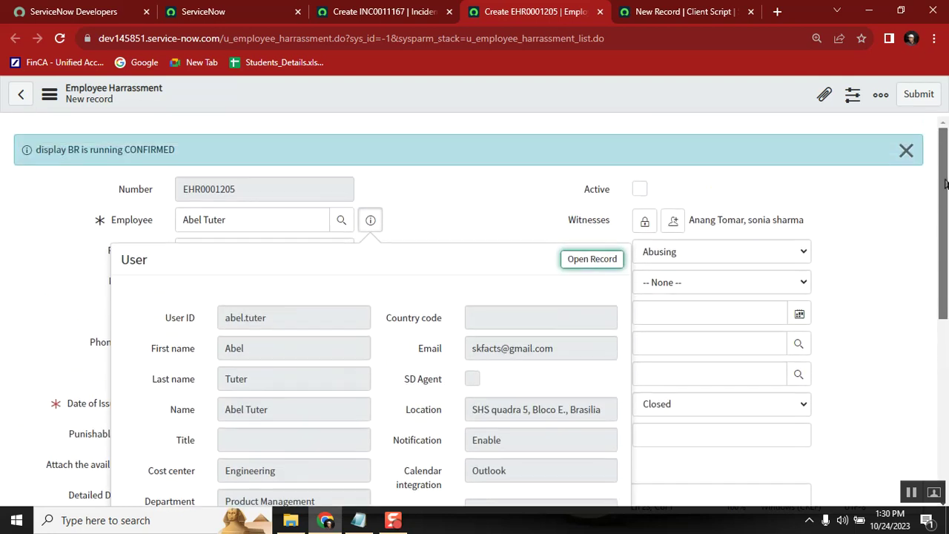
click(428, 215)
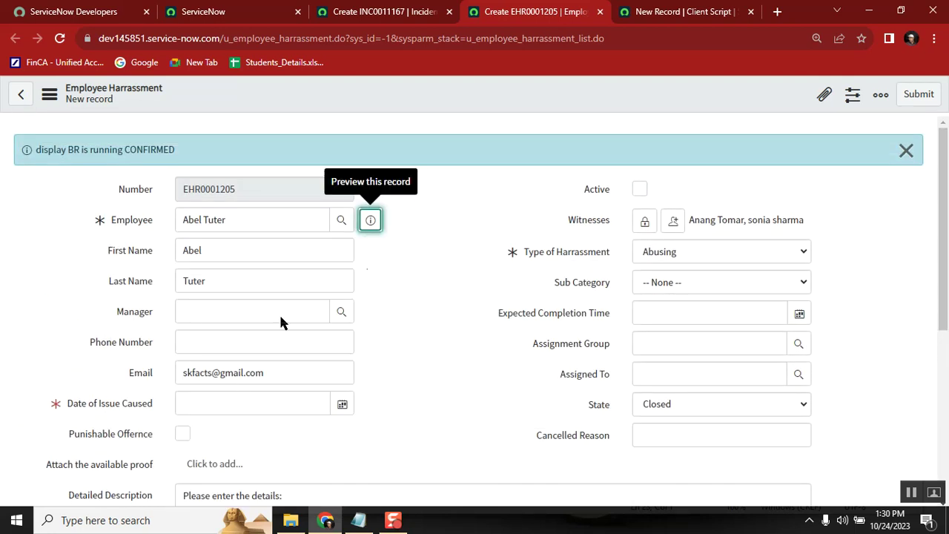
Replace the Employee with a different user from the lookup, auto-filling contact details
click(340, 220)
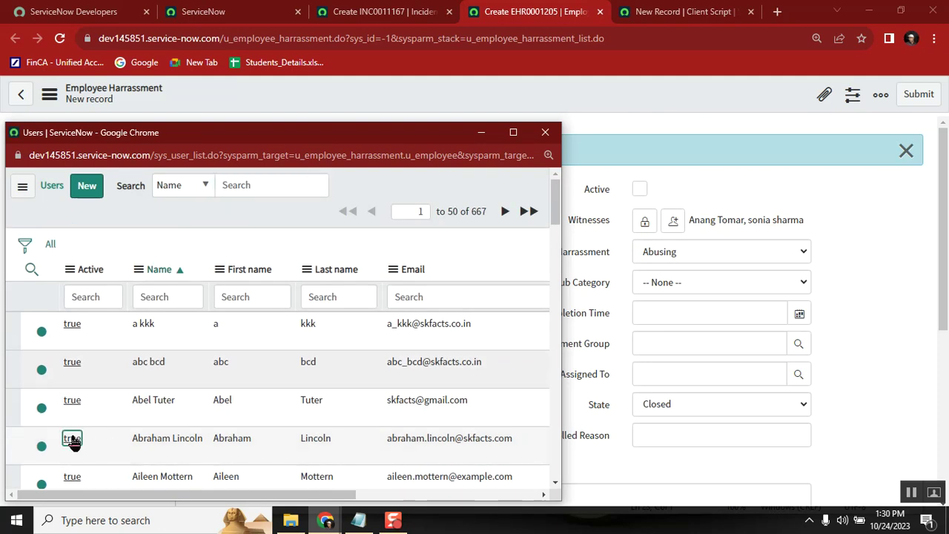
click(71, 439)
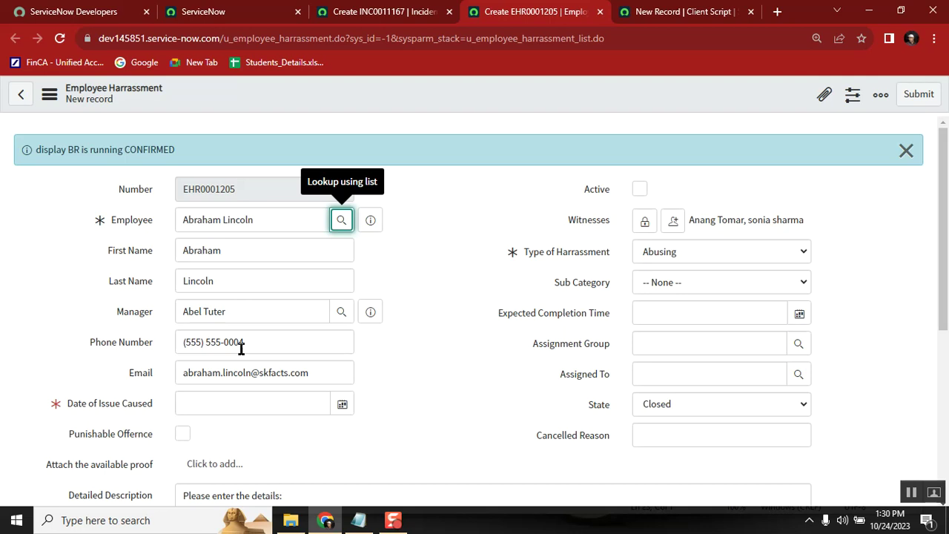
mouse_move(362, 521)
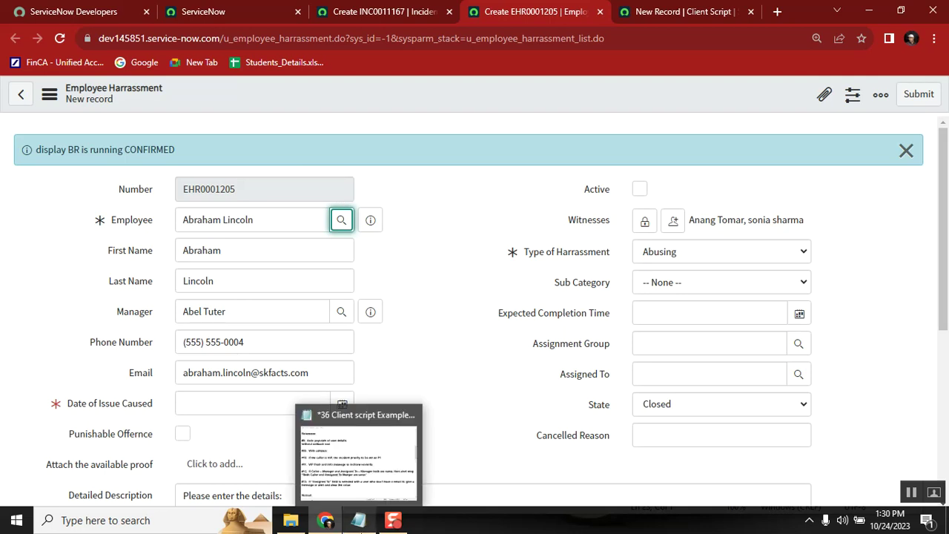
click(378, 477)
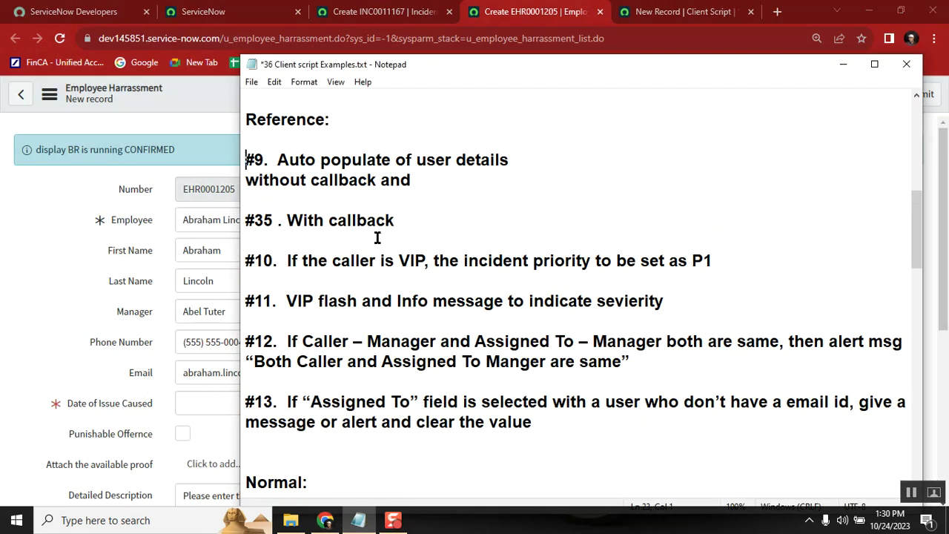
double_click(276, 119)
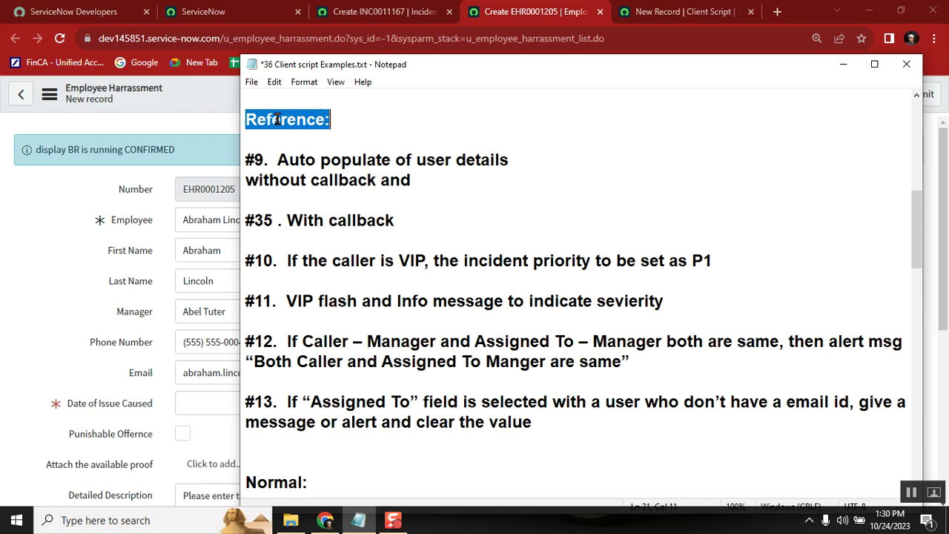
key(Down)
key(Down)
key(Down)
key(Down)
key(Down)
key(Down)
key(Down)
key(Down)
key(Down)
key(Down)
key(Down)
key(Down)
key(Down)
key(Down)
key(Down)
key(Down)
key(Down)
key(Down)
key(Down)
key(Down)
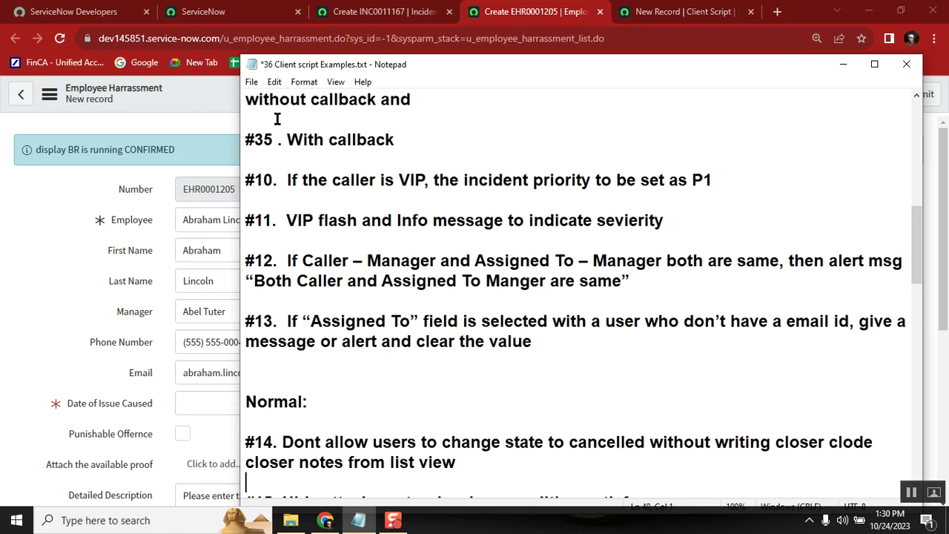
key(Down)
key(Down)
key(Down)
key(Down)
key(Down)
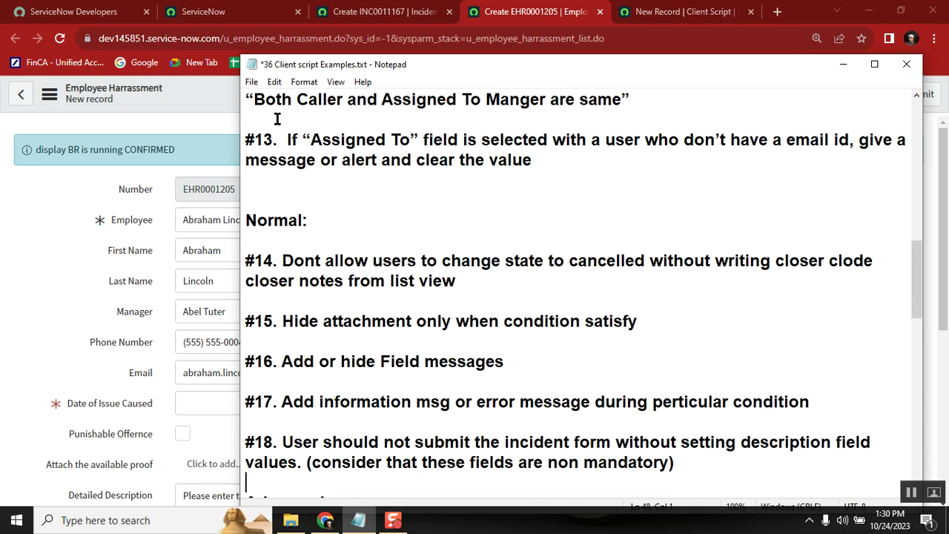
key(Up)
key(Up)
key(Up)
key(Up)
key(Up)
key(Up)
key(Up)
key(Up)
key(Up)
key(Up)
click(395, 276)
click(414, 278)
double_click(414, 276)
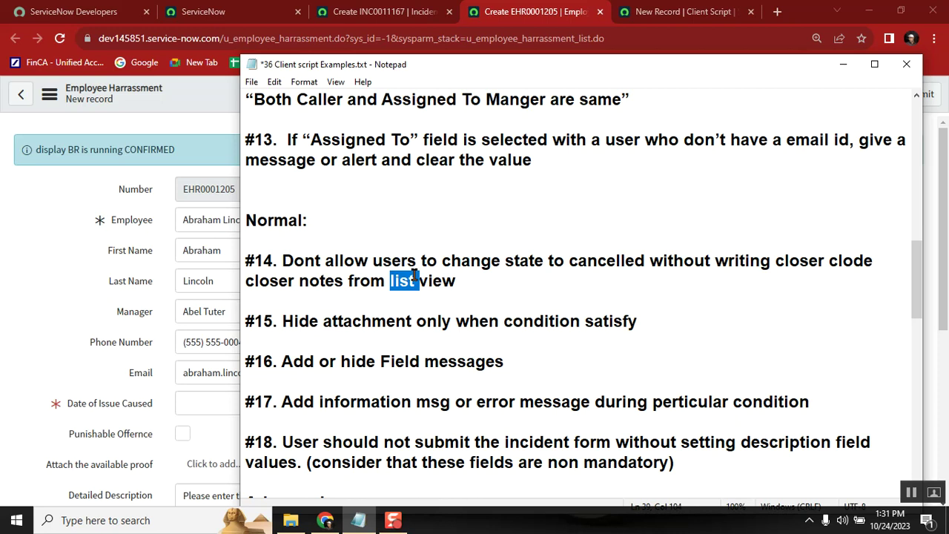
click(414, 276)
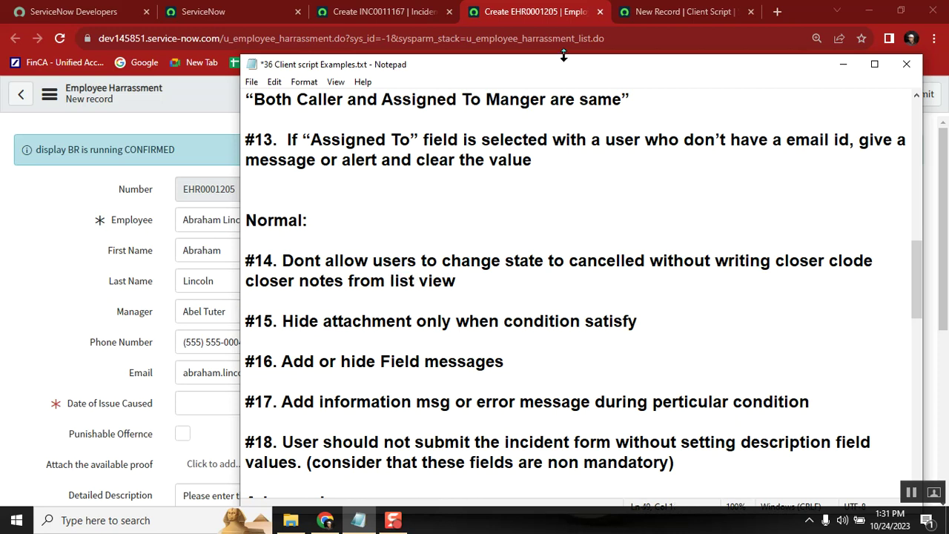
click(547, 14)
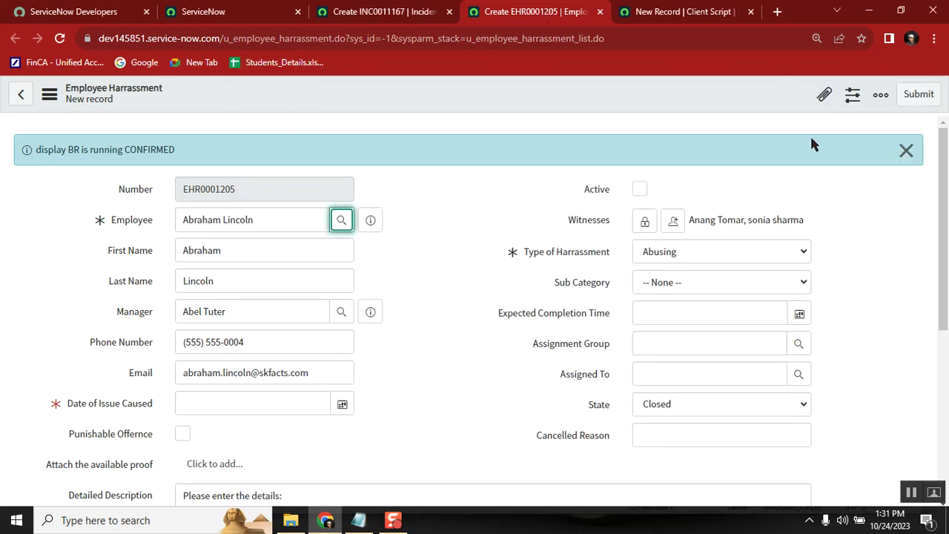
Mark the record Active again and check item #16 in the notes
click(639, 191)
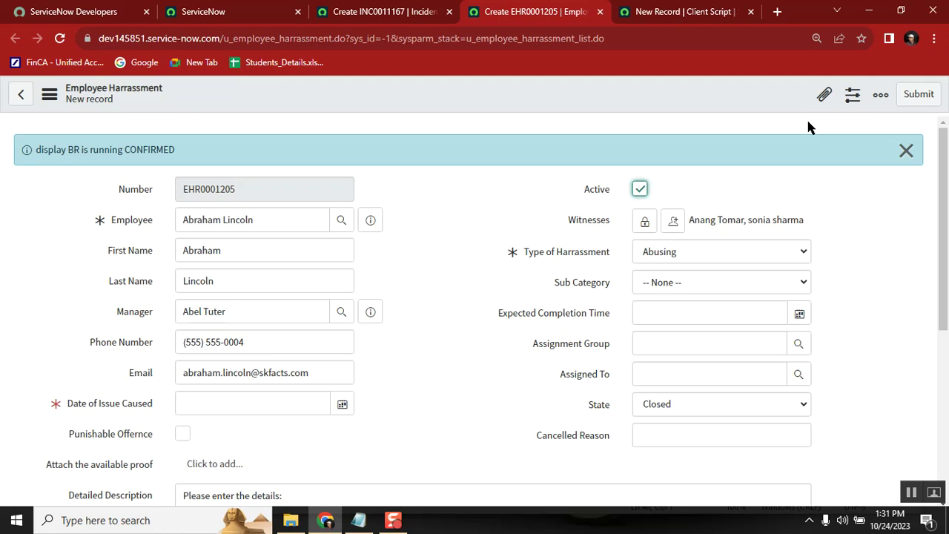
key(alt+Tab)
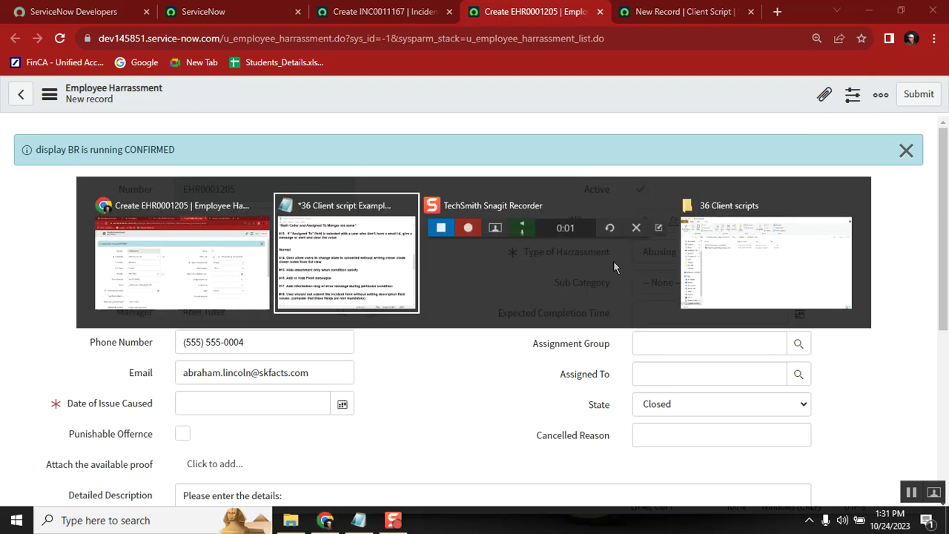
double_click(398, 361)
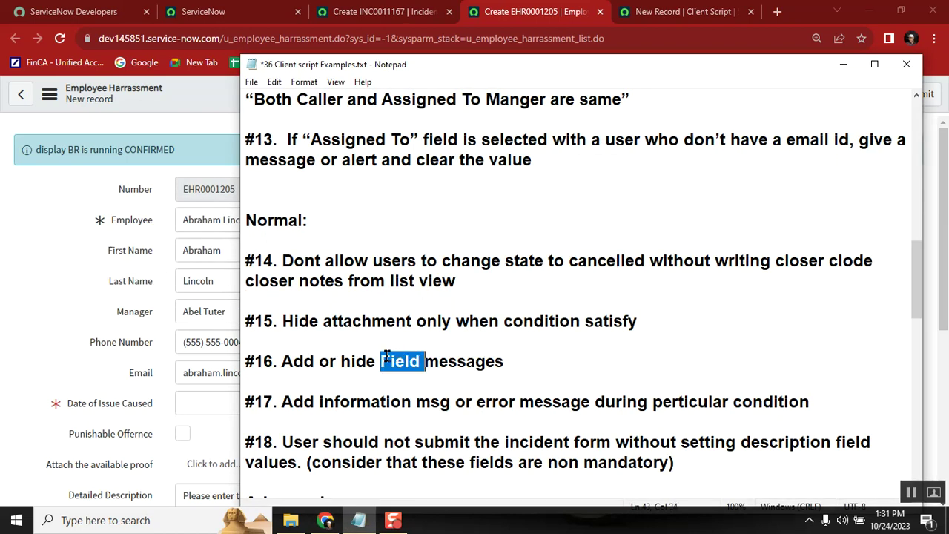
click(137, 246)
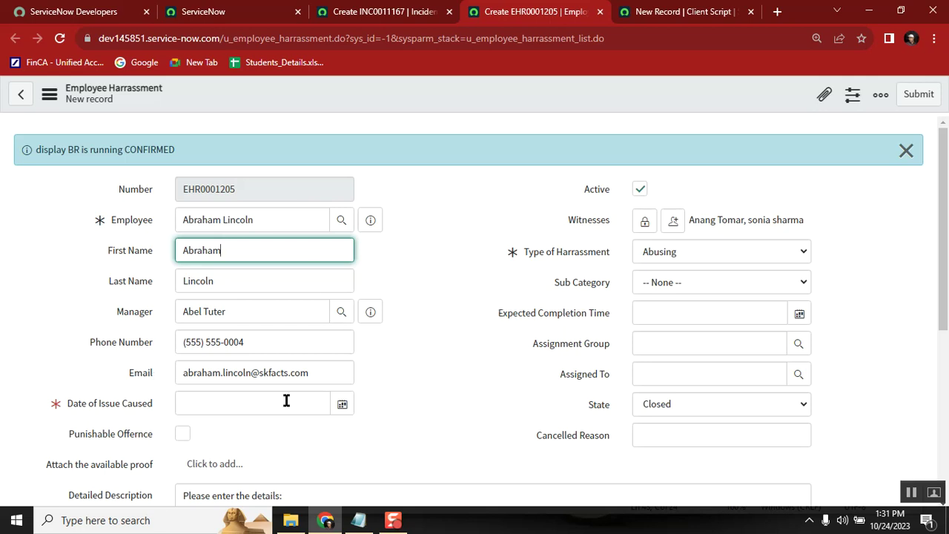
Set Date of Issue Caused to 2023-10-26 using the calendar
click(344, 412)
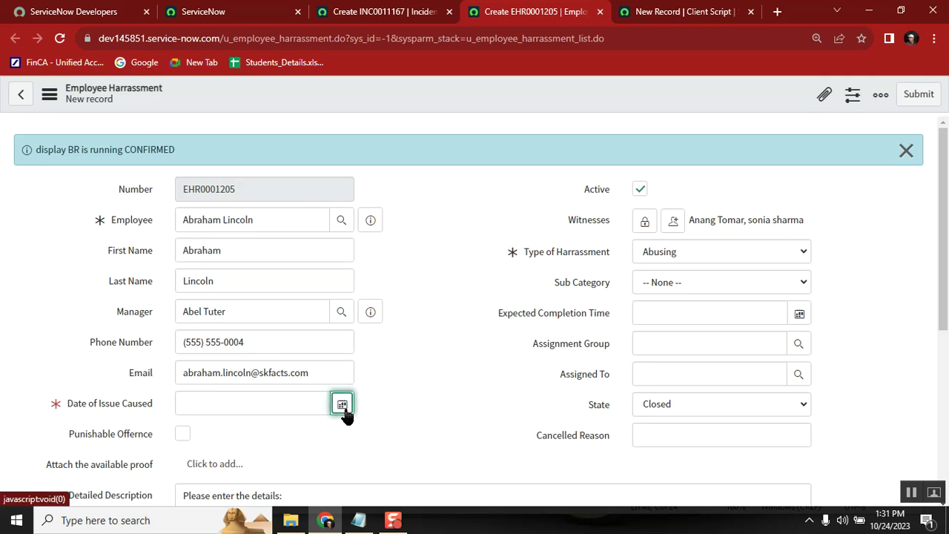
click(344, 412)
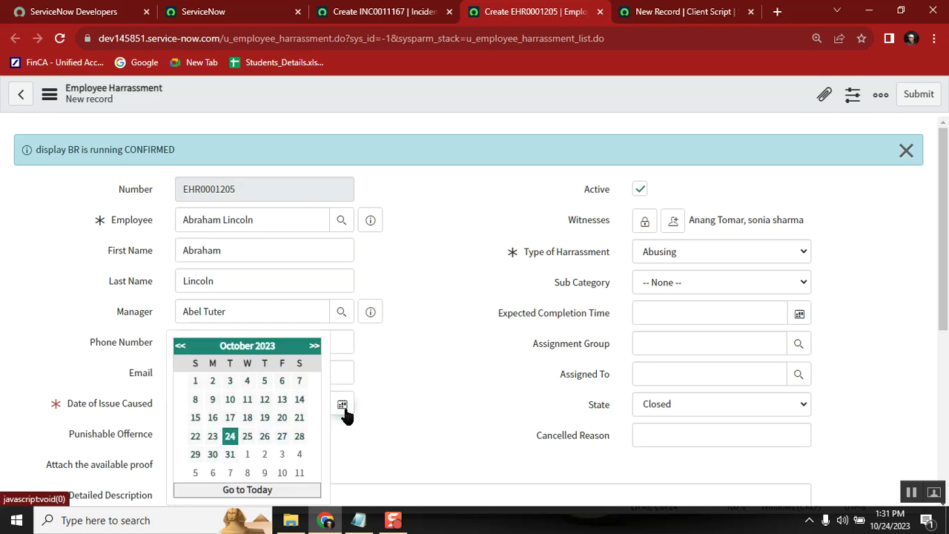
click(262, 436)
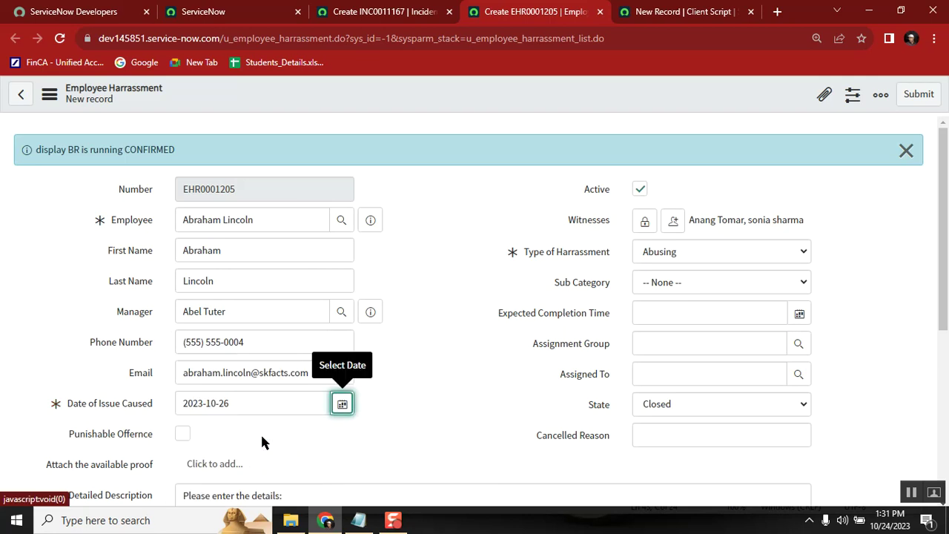
double_click(223, 407)
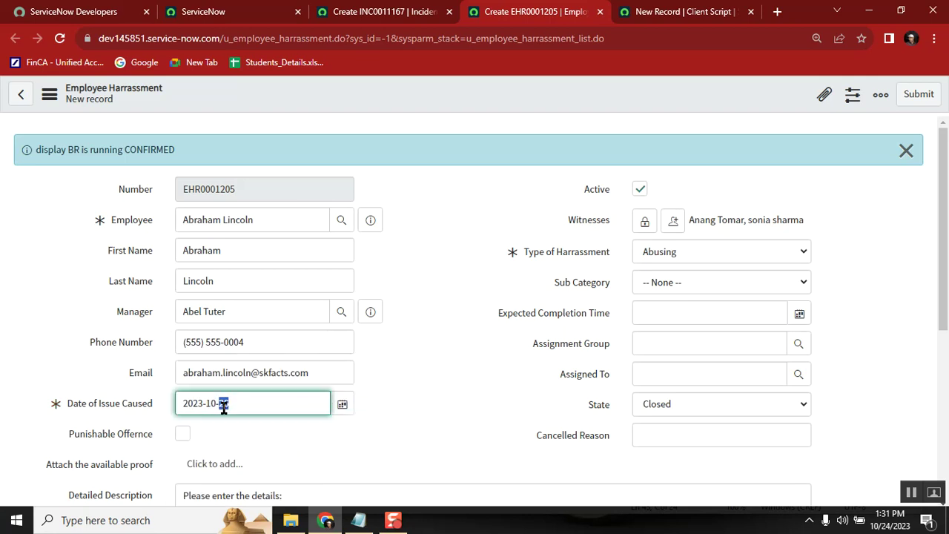
drag(64, 401, 163, 399)
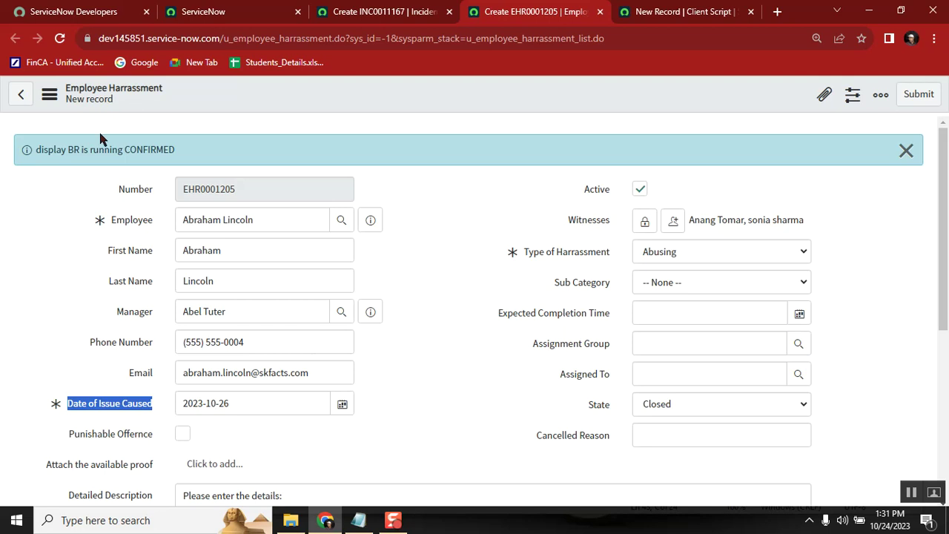
Glance at the notes, then place the caret in the Employee field
key(alt+Tab)
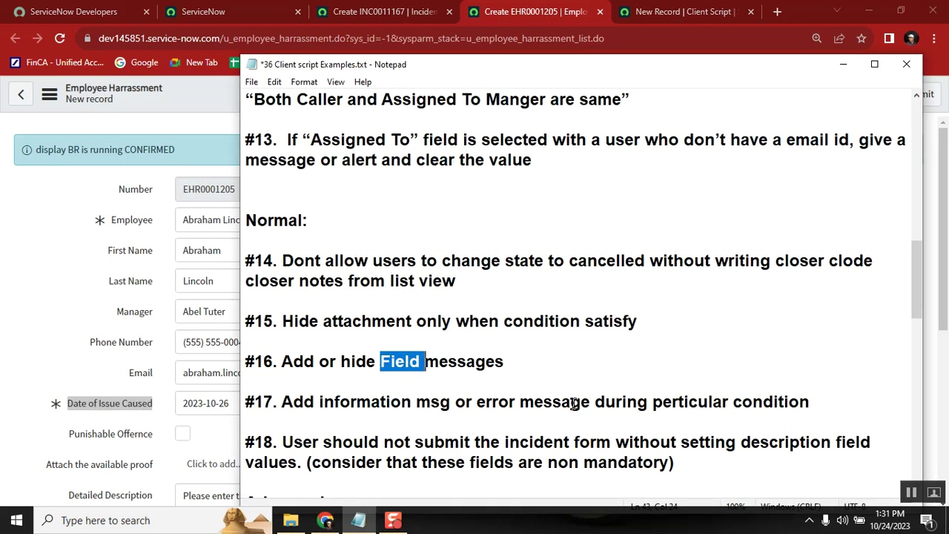
click(111, 149)
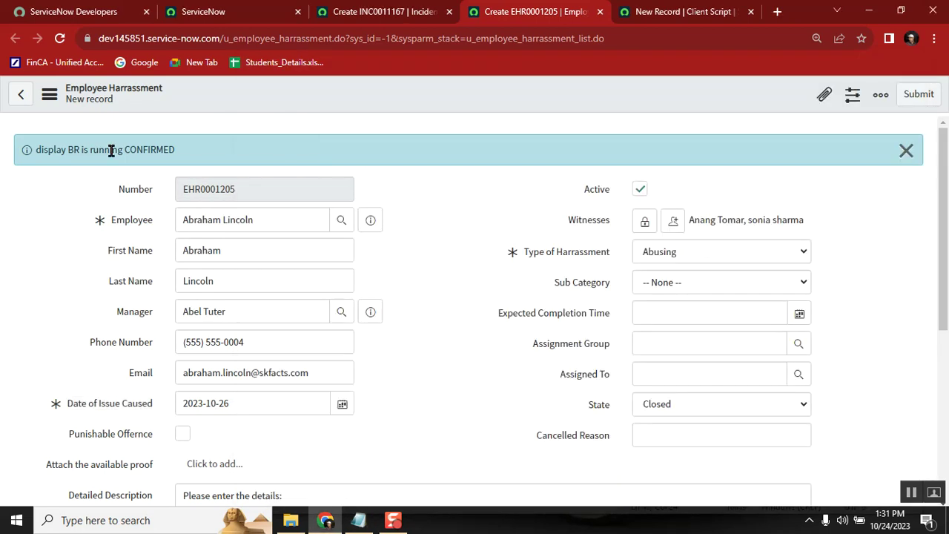
drag(184, 154, 28, 153)
click(27, 153)
click(303, 220)
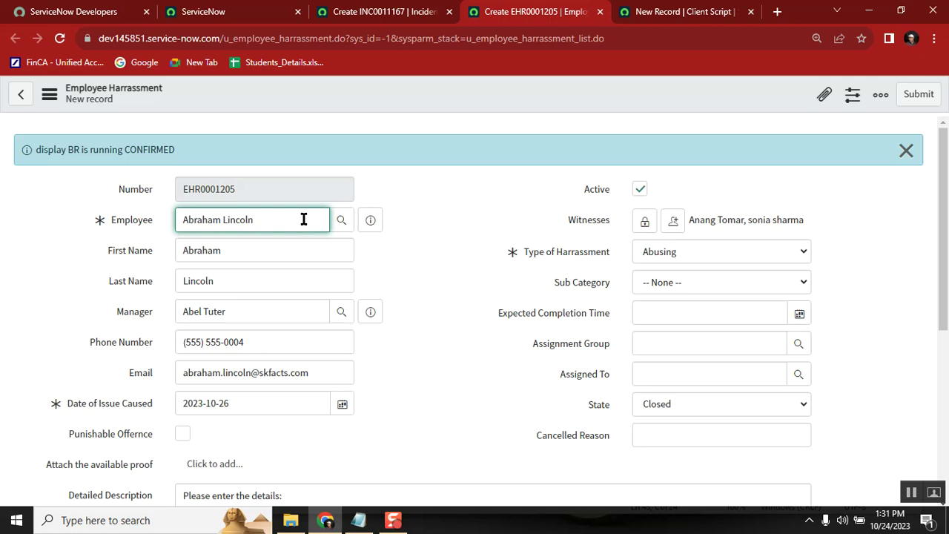
Clear Employee and submit, getting mandatory-field errors for Short Description and Employee
key(BackSpace)
key(BackSpace)
key(BackSpace)
key(BackSpace)
key(BackSpace)
key(BackSpace)
key(BackSpace)
key(BackSpace)
key(BackSpace)
key(BackSpace)
key(BackSpace)
key(BackSpace)
key(BackSpace)
key(BackSpace)
key(BackSpace)
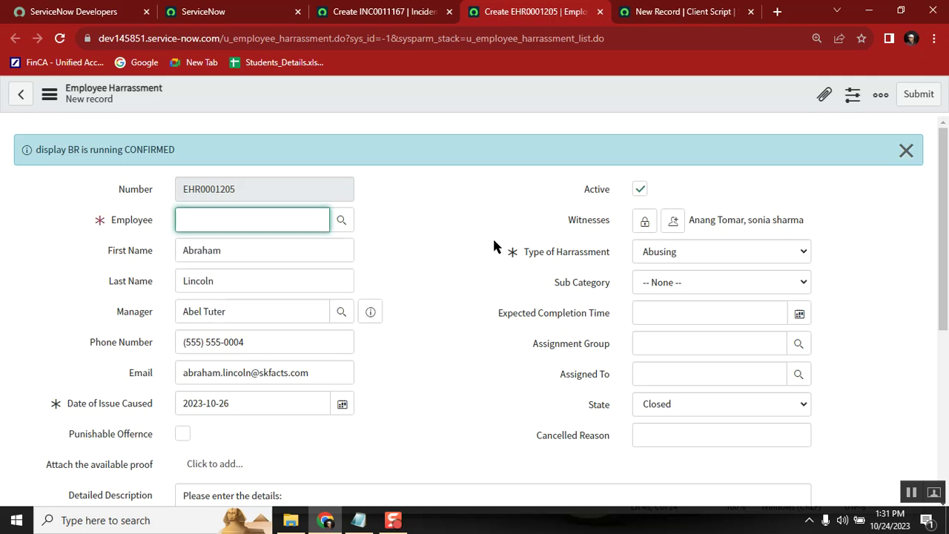
click(908, 96)
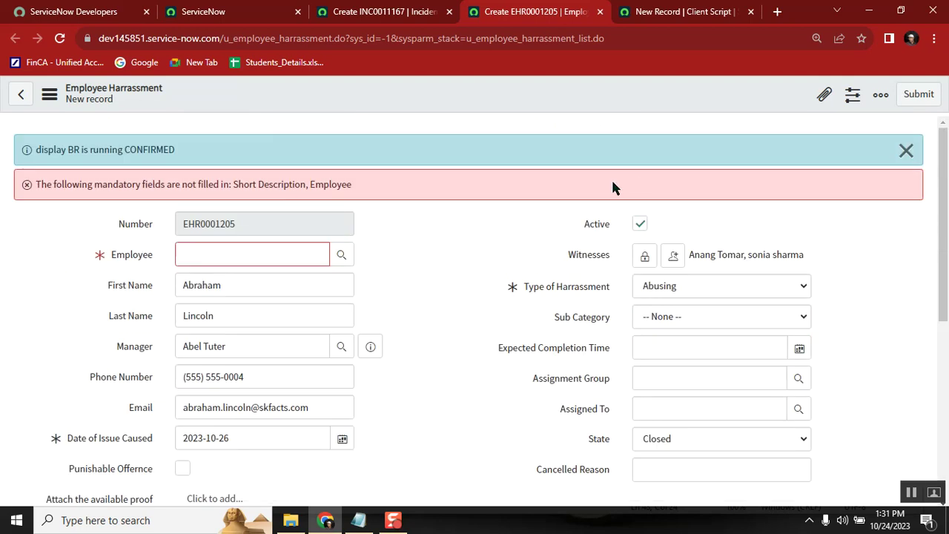
key(alt+Tab)
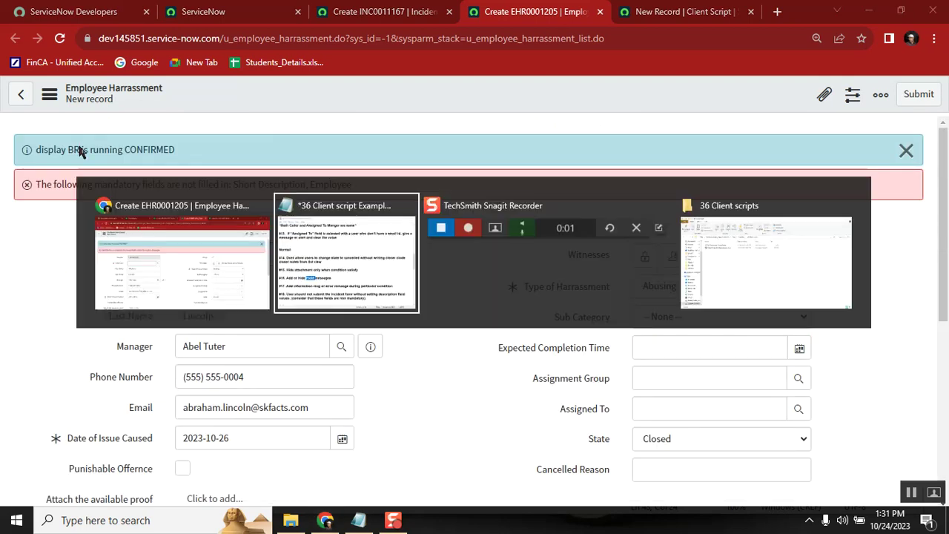
click(459, 413)
key(Down)
key(Down)
key(Down)
key(Down)
key(Down)
key(Down)
key(Down)
key(Down)
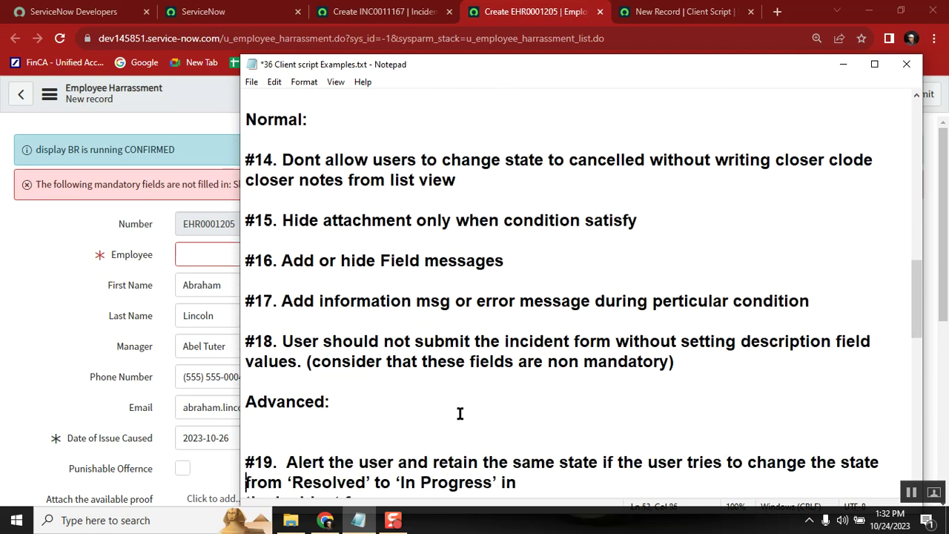
click(705, 354)
click(80, 303)
drag(946, 183, 946, 328)
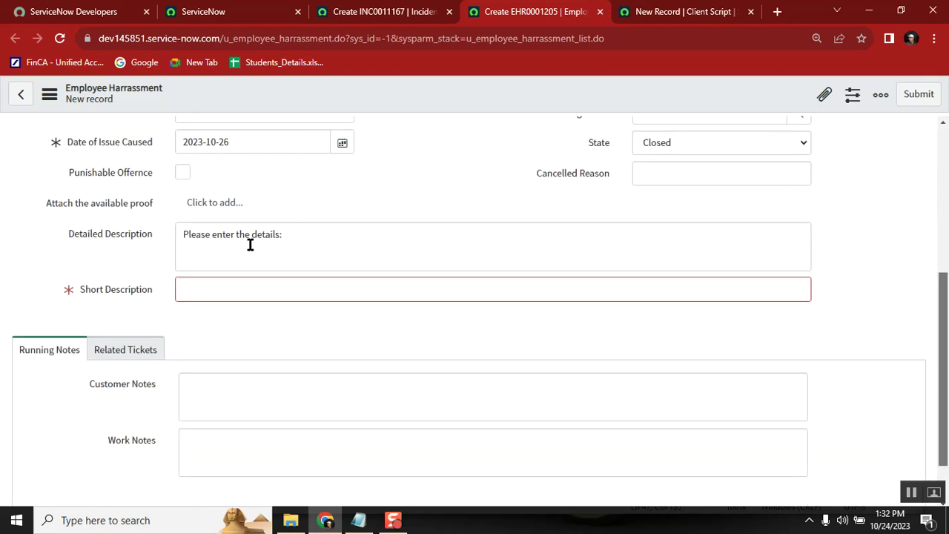
Delete the default Detailed Description and enter 'dlfsdl' as Short Description
drag(293, 237, 166, 228)
key(BackSpace)
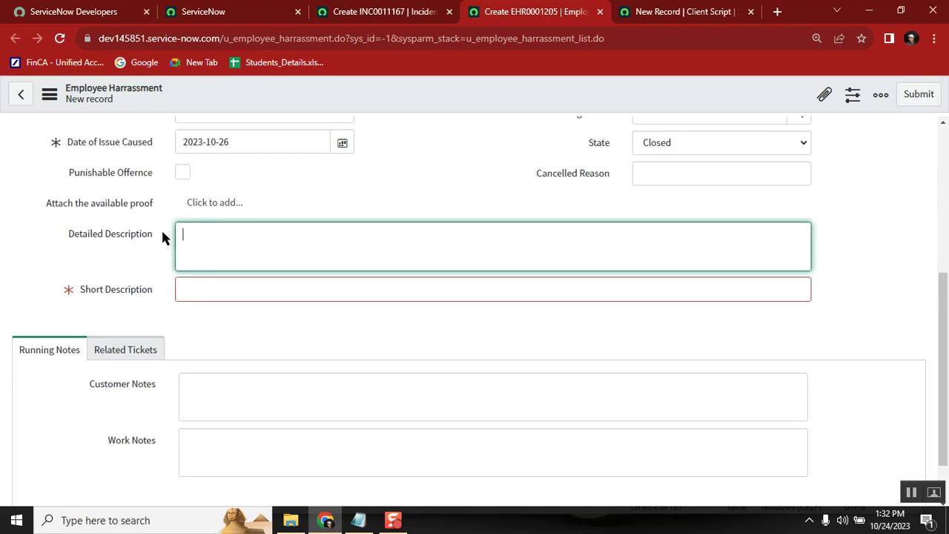
click(242, 290)
text(dlfsdl)
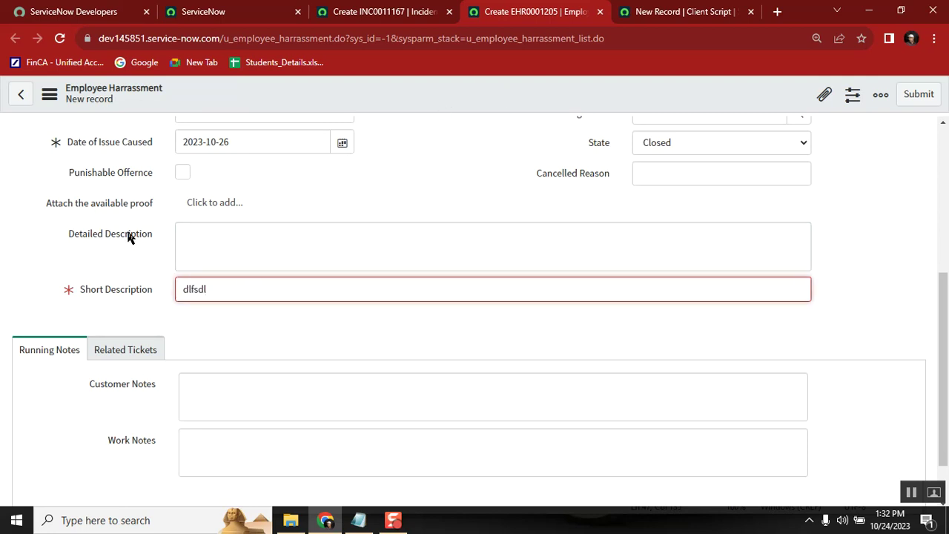
click(181, 242)
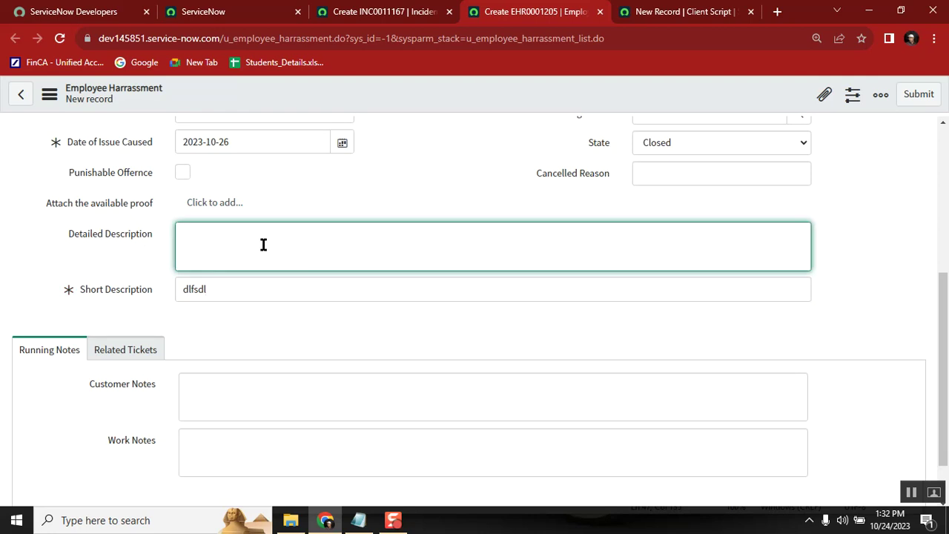
Tidy the Advanced: heading in Notepad and remove the blank line above #19
click(359, 521)
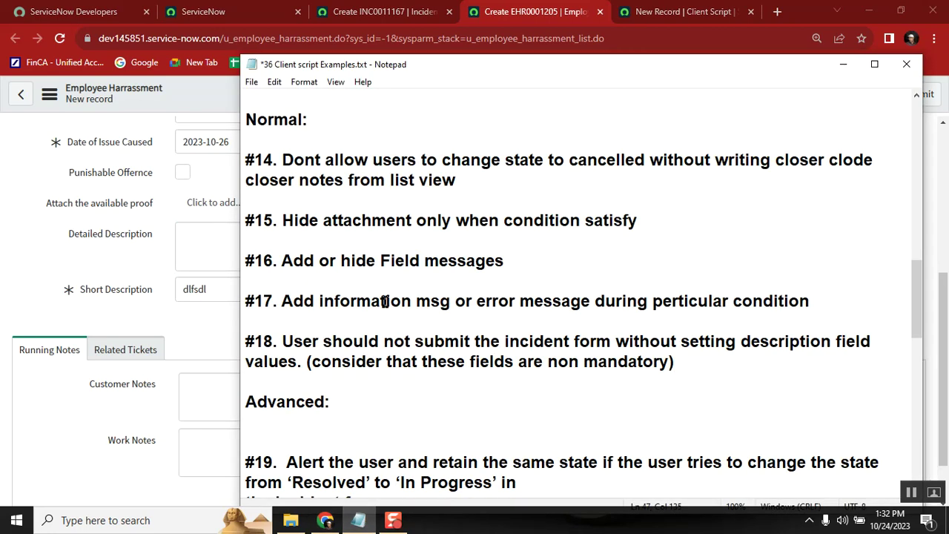
double_click(258, 119)
click(388, 328)
key(Down)
key(Down)
key(Down)
key(Down)
key(Delete)
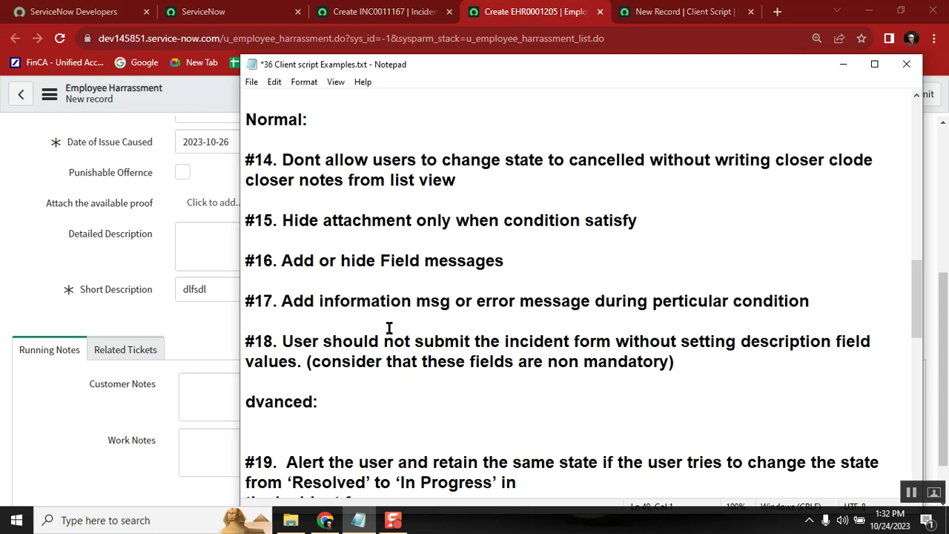
text(A)
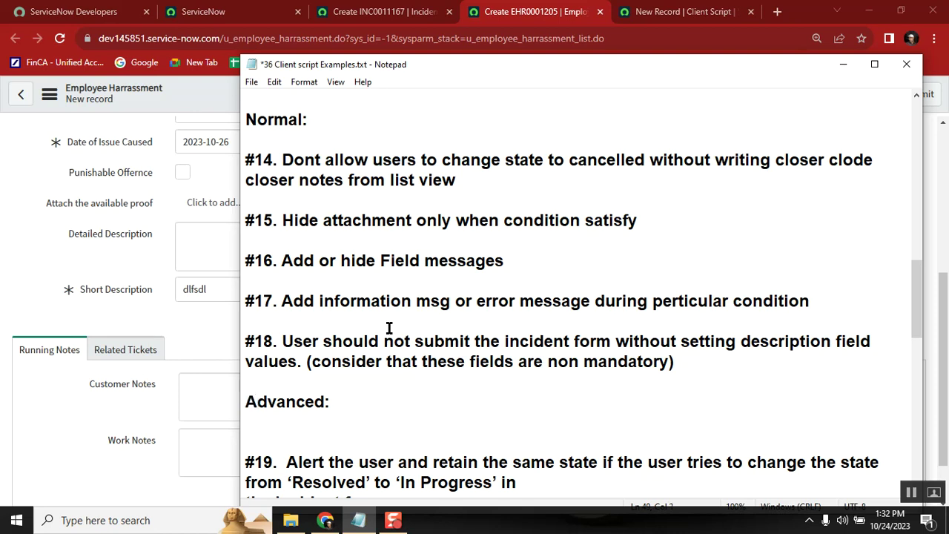
key(Down)
key(Down)
key(Delete)
key(Up)
key(Up)
key(Return)
key(Down)
key(Down)
key(Down)
key(Down)
key(Down)
key(Down)
key(Down)
key(Down)
key(Down)
key(Down)
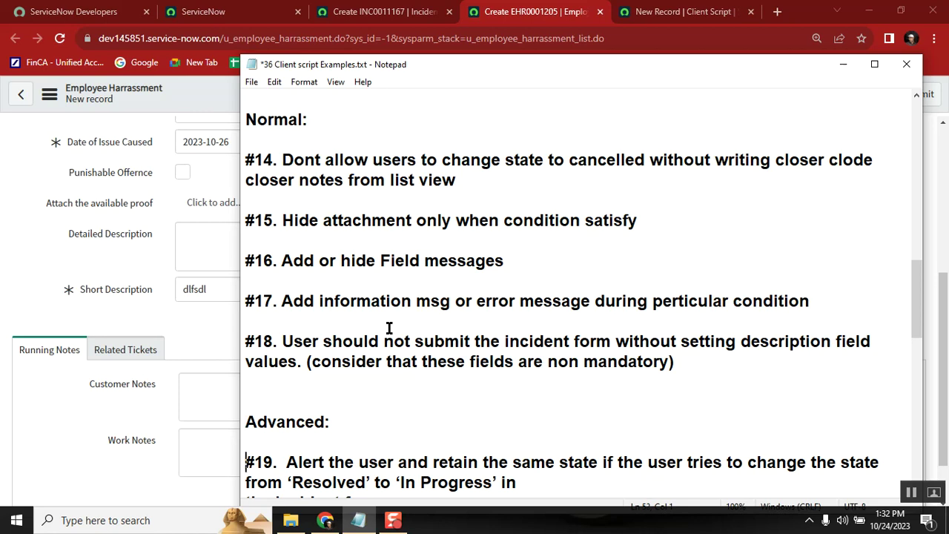
key(Down)
key(Down)
key(Down)
key(Down)
key(Down)
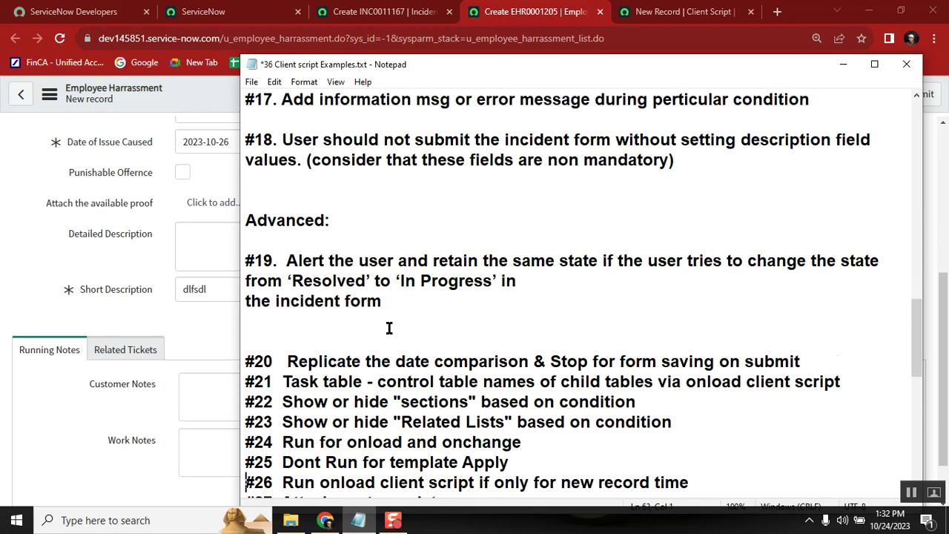
Set State to In Progress, then reload the form discarding unsaved changes
click(99, 204)
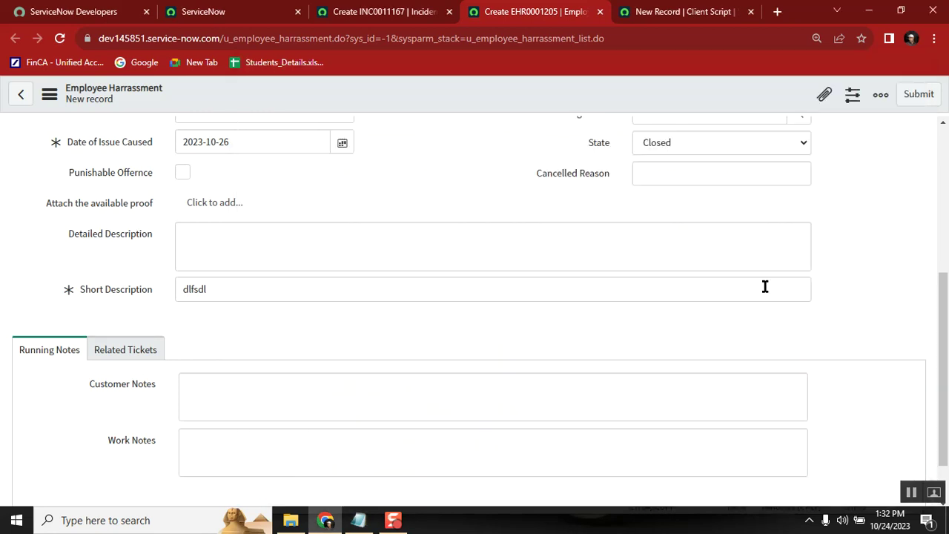
click(943, 142)
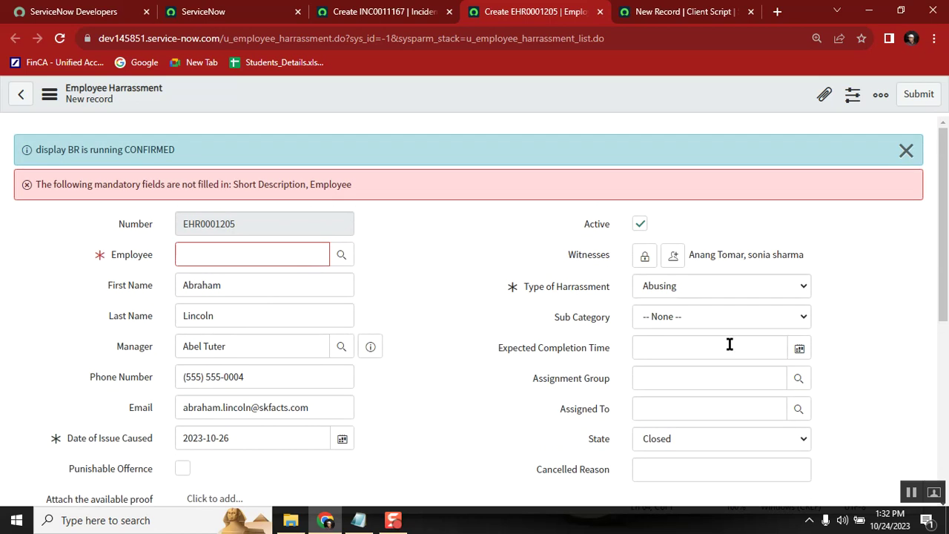
click(687, 445)
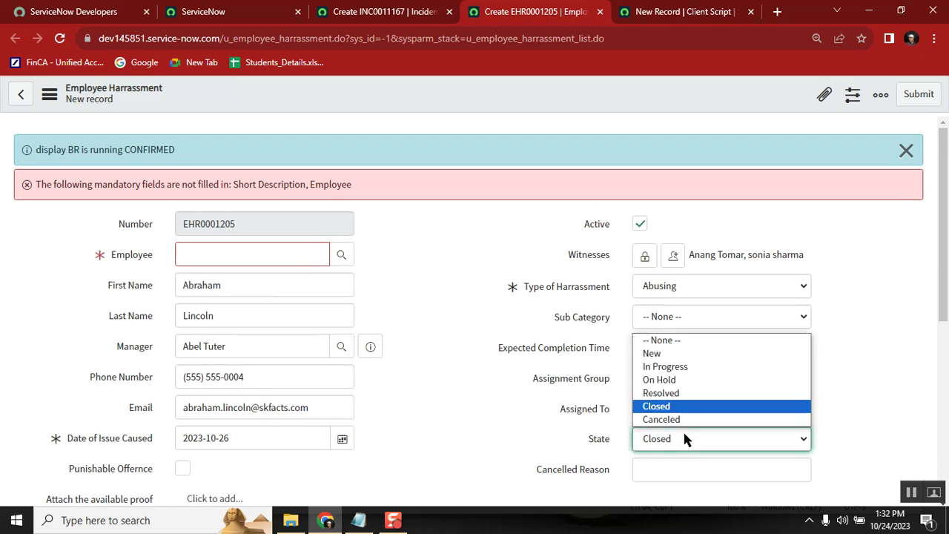
click(672, 366)
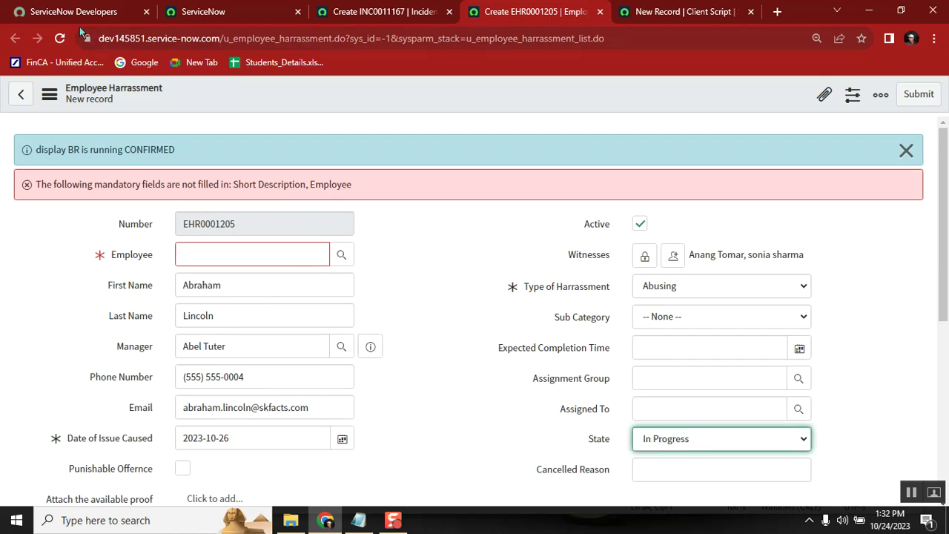
click(60, 39)
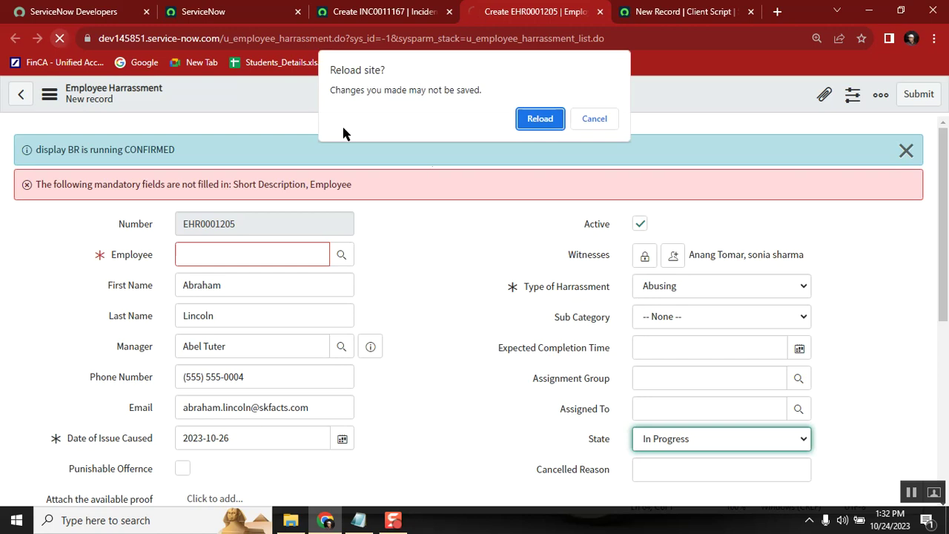
click(545, 125)
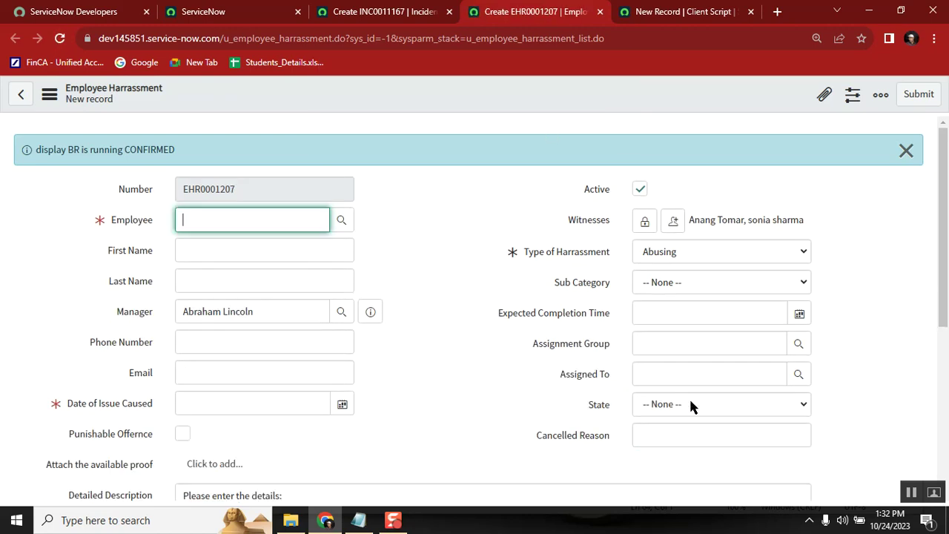
Set State to Canceled to test Cancelled Reason, then back to In Progress
click(688, 404)
click(689, 390)
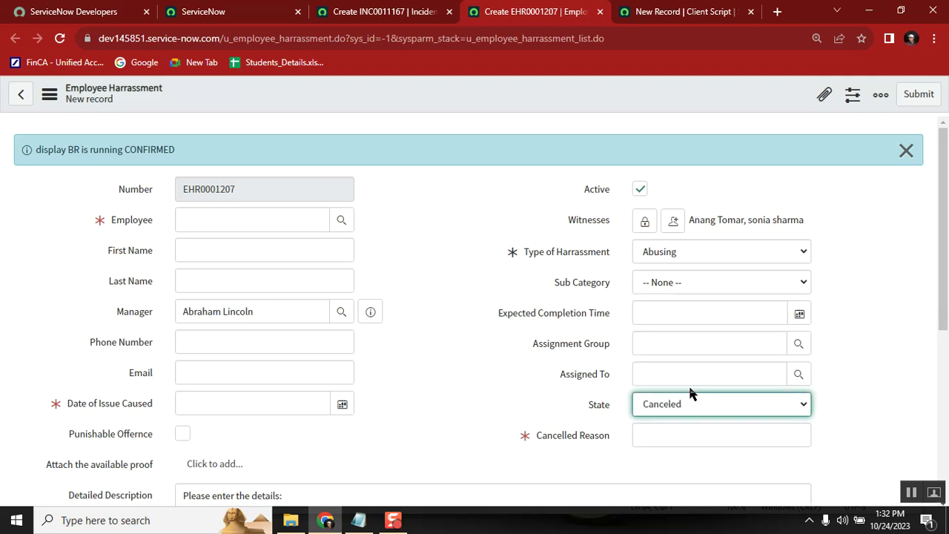
click(690, 402)
click(685, 331)
click(358, 521)
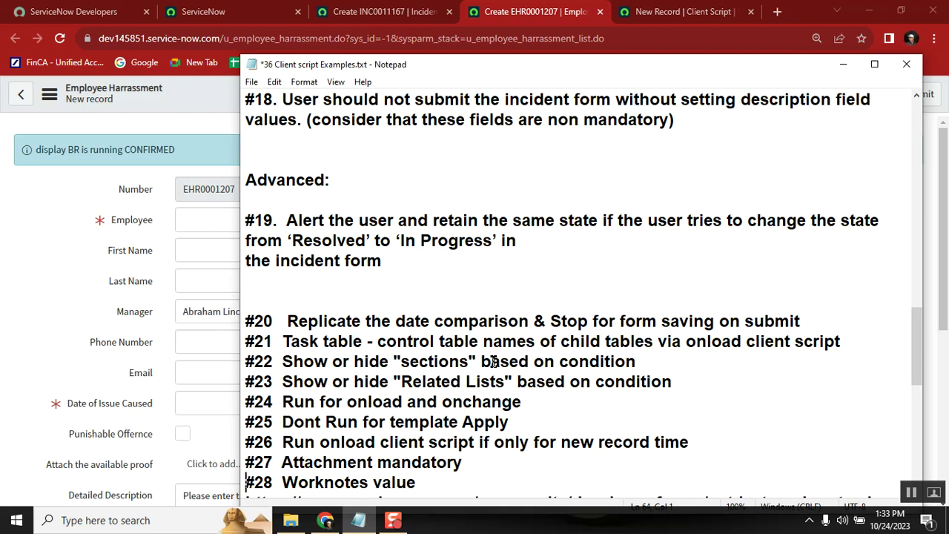
double_click(388, 341)
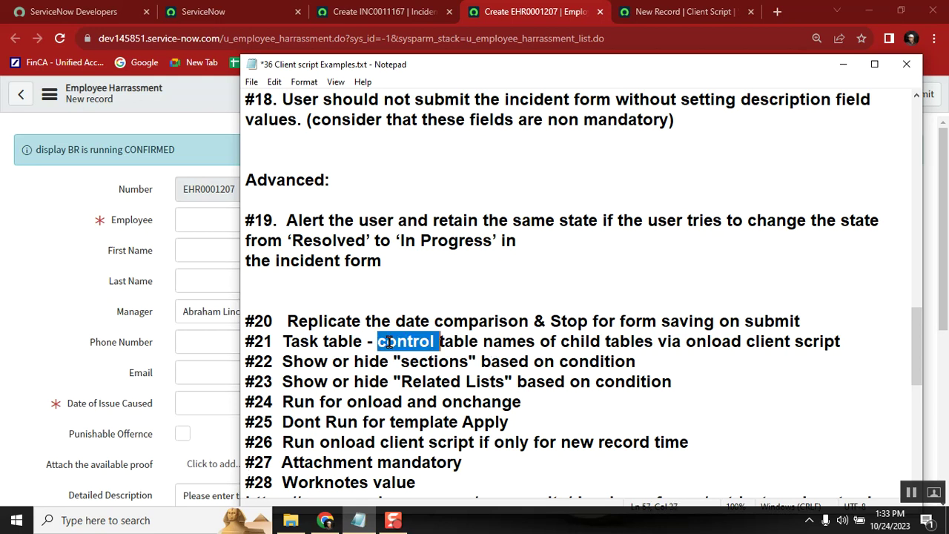
double_click(305, 340)
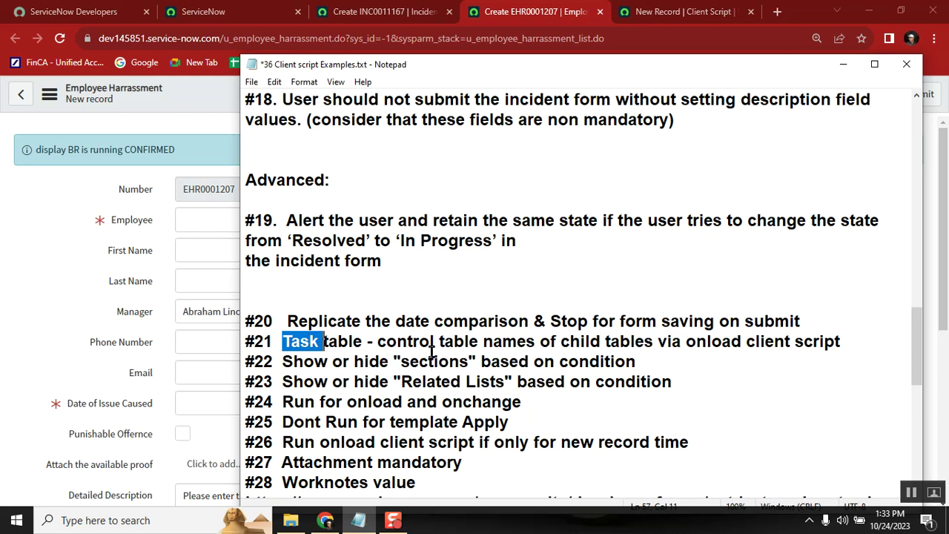
double_click(471, 340)
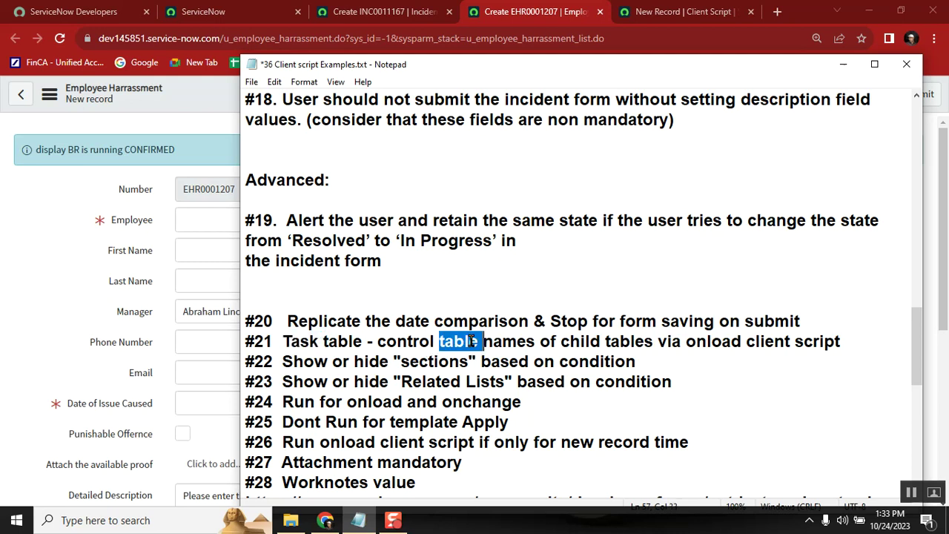
click(852, 335)
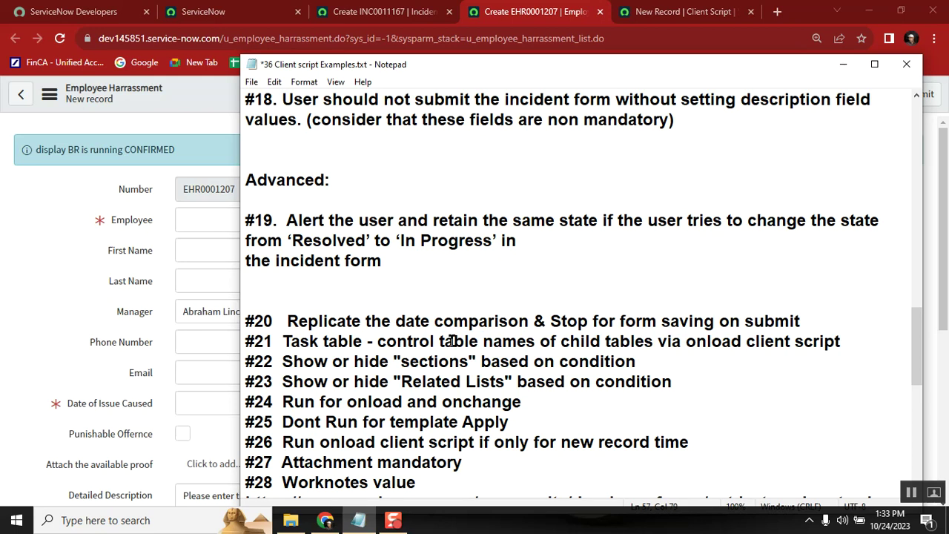
double_click(436, 362)
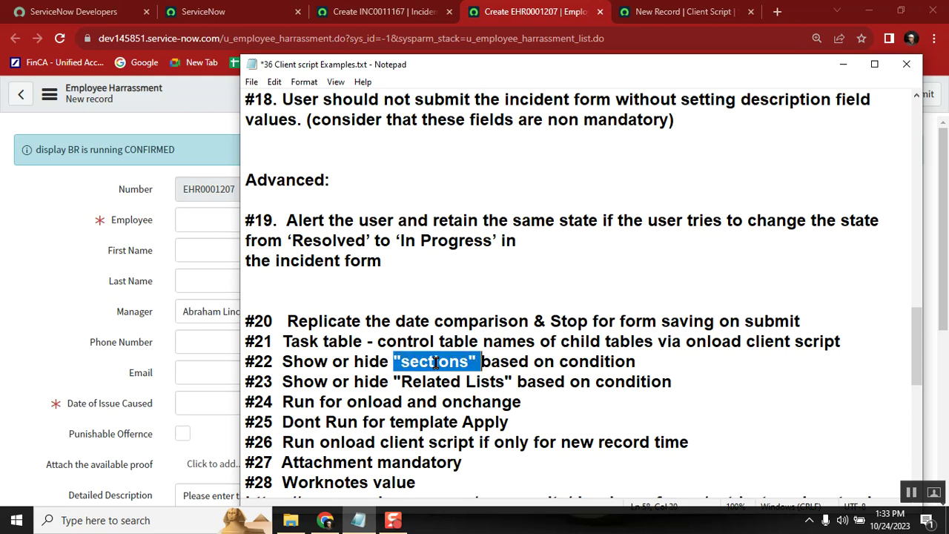
Fill Last Name with Bangalore, then view the Related Tickets and Running Notes sections
click(129, 284)
key(Down)
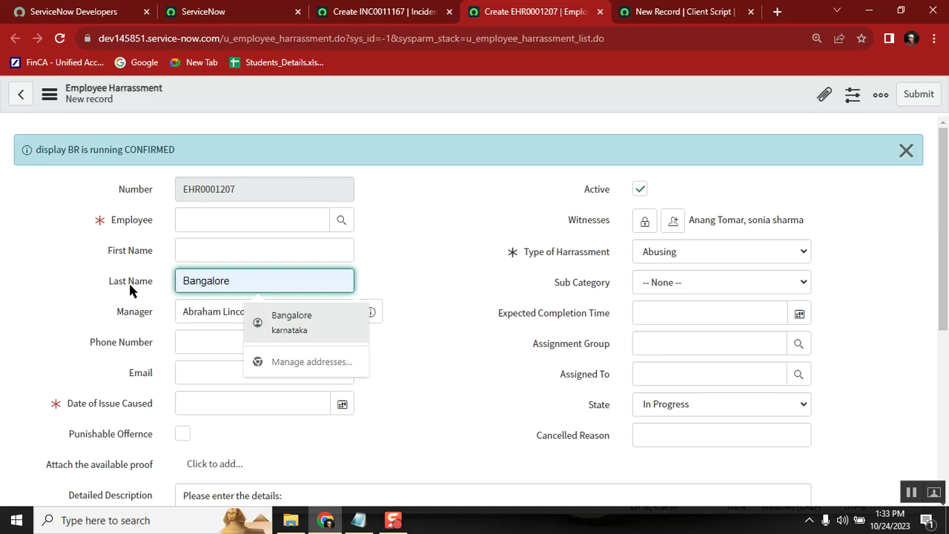
drag(944, 159, 945, 326)
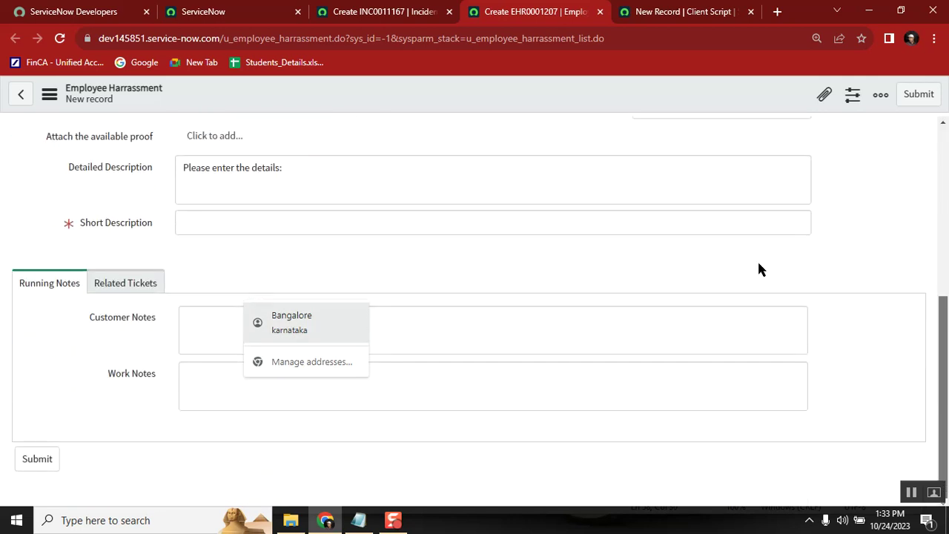
click(126, 284)
click(45, 386)
click(141, 381)
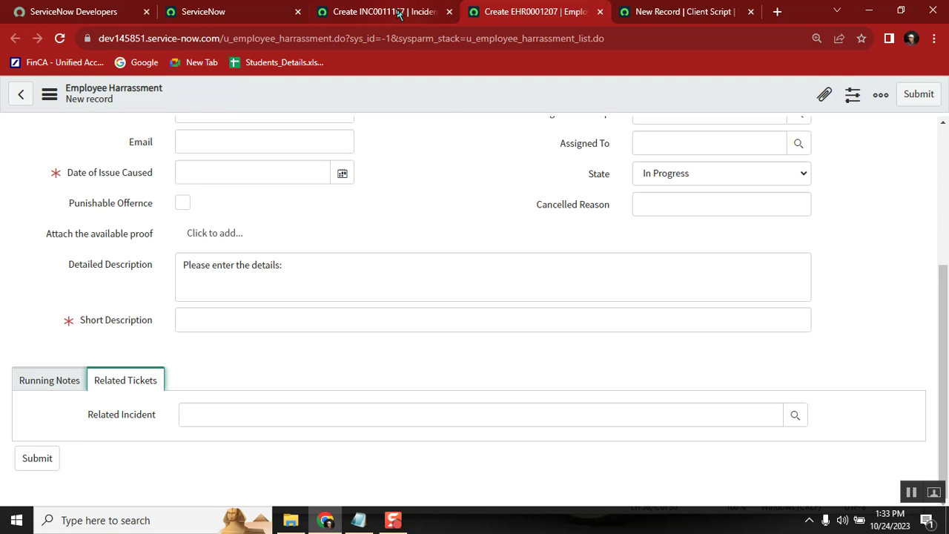
Check the word Related in note #23, then view the new Incident INC0011167 form
mouse_move(356, 522)
click(381, 475)
double_click(458, 388)
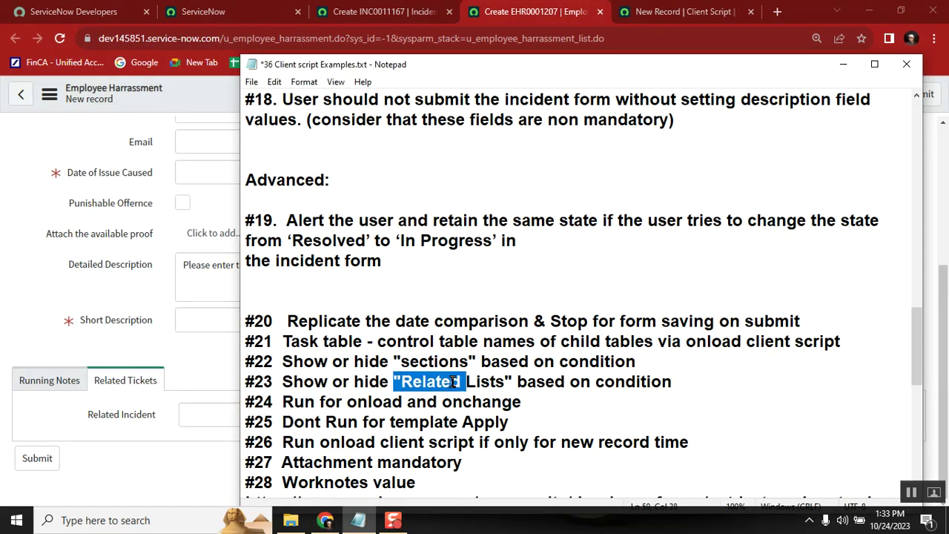
click(382, 12)
drag(945, 176, 944, 473)
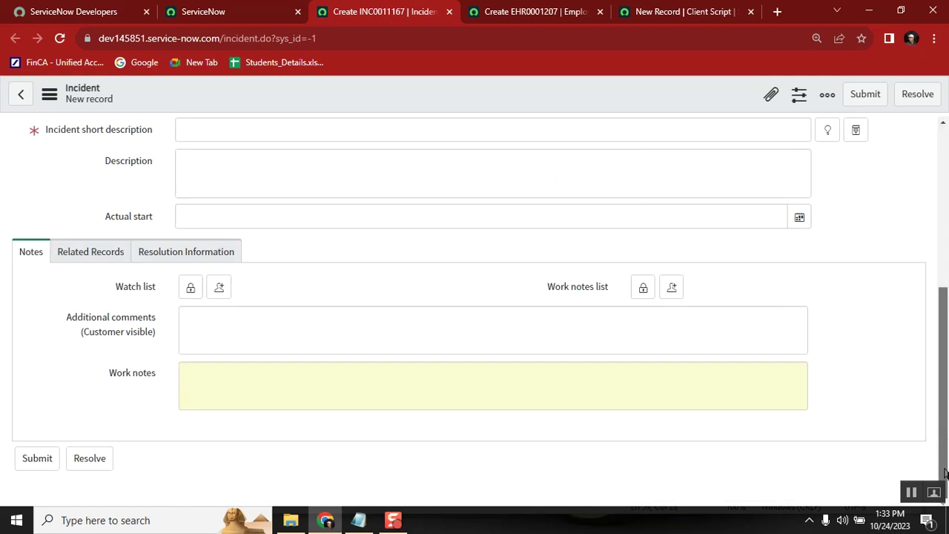
Change the address to incident_list.do to load the full incident list
click(258, 38)
click(258, 38)
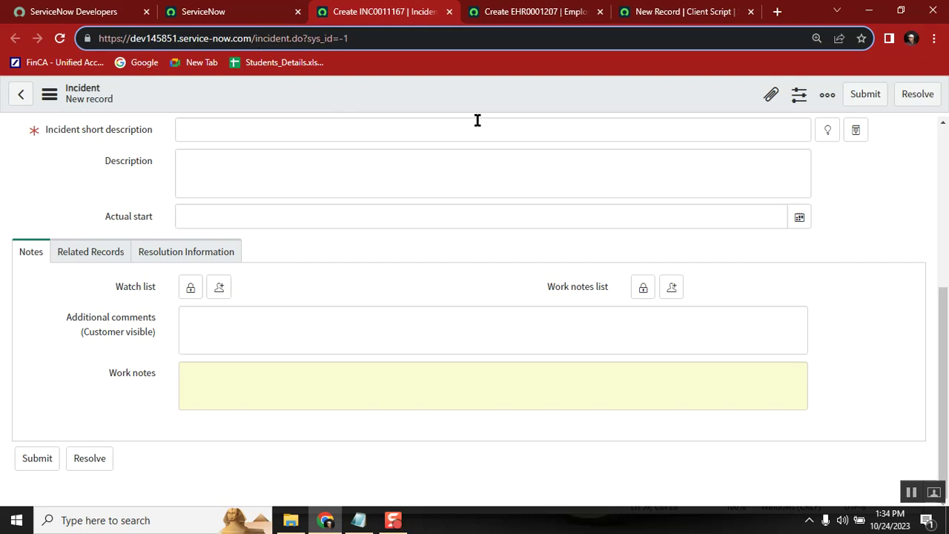
text(_list)
key(Return)
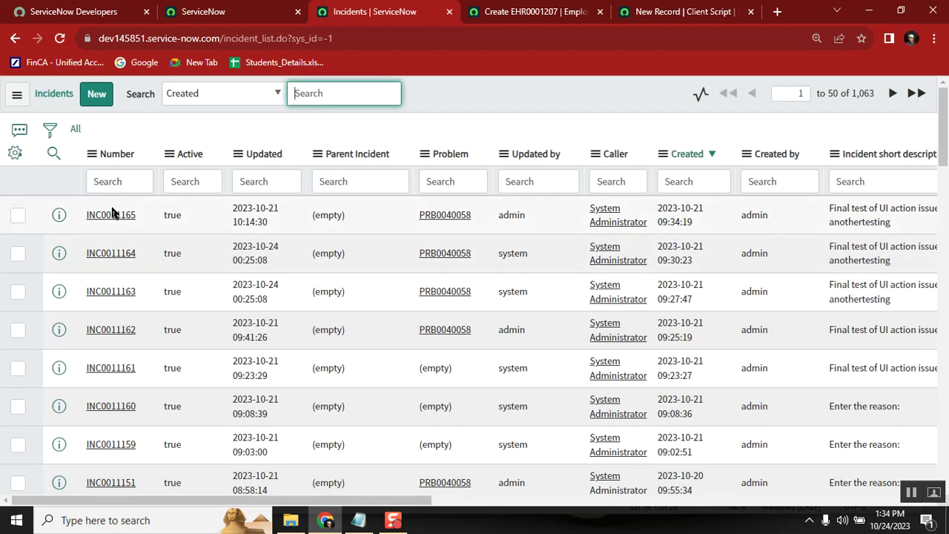
Open incident INC0011165, dismiss its onload alert, and scroll to the form's bottom
click(113, 214)
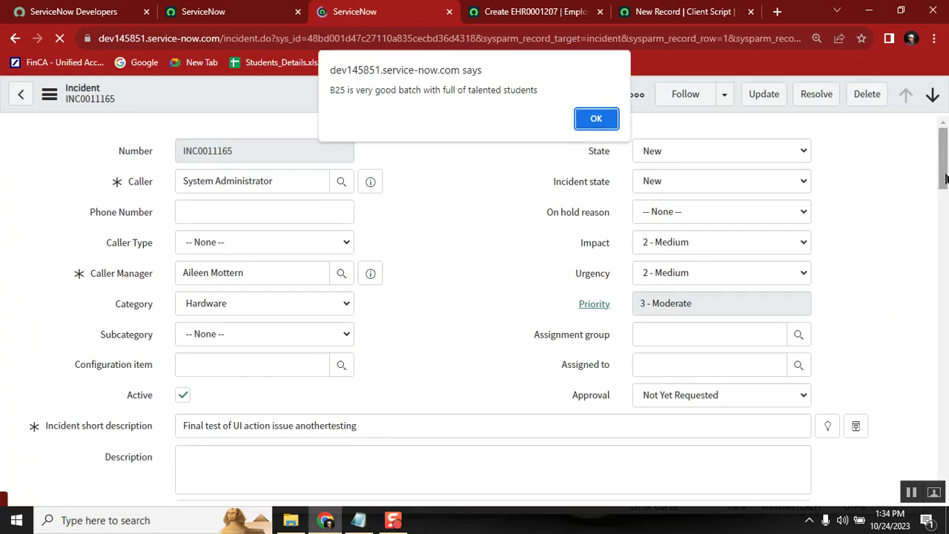
key(Return)
drag(941, 159, 936, 207)
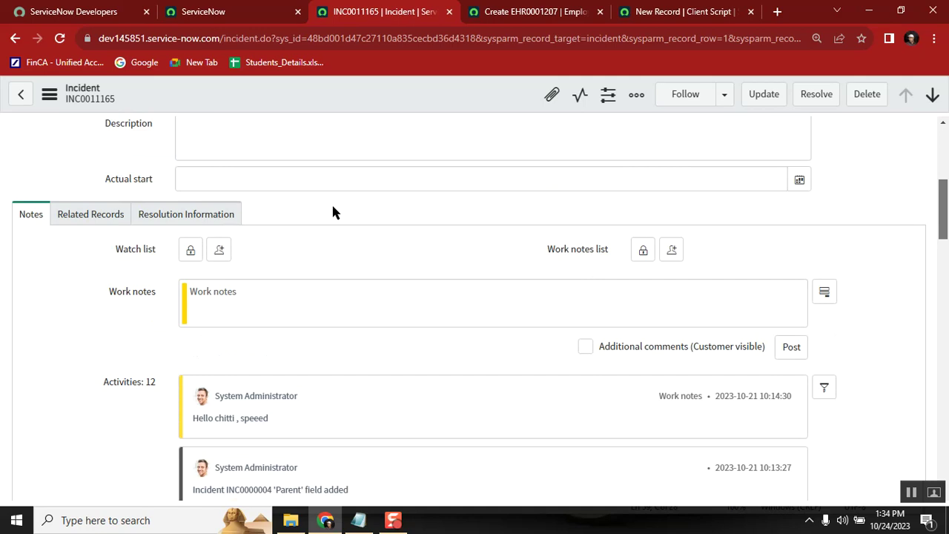
drag(941, 208, 945, 487)
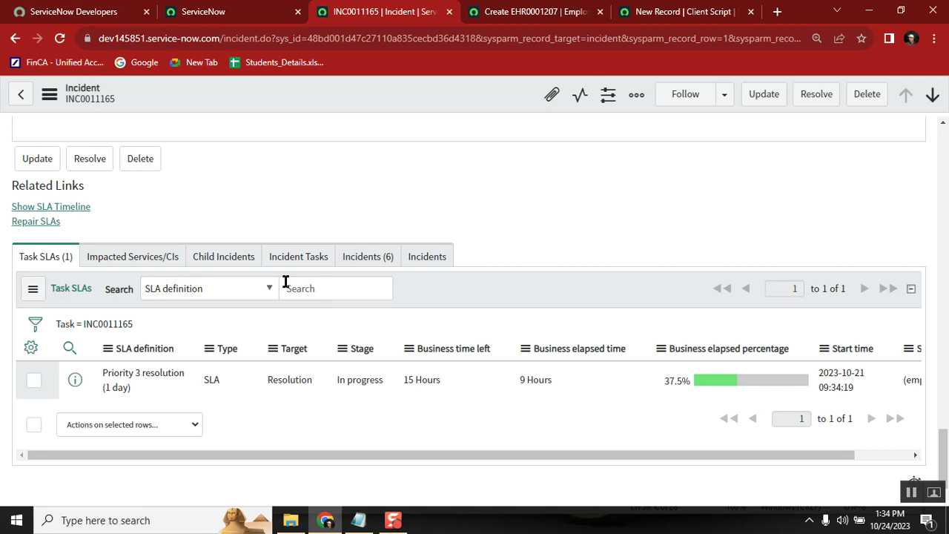
Bring the client script notes to the front with the caret at item #24
key(alt+Tab)
click(475, 401)
click(542, 401)
Highlight key words in notes #24–#28: onload, onchange, template, if, Worknotes
key(Down)
key(Down)
key(Down)
key(Down)
key(Down)
key(Down)
key(Down)
key(Down)
key(Down)
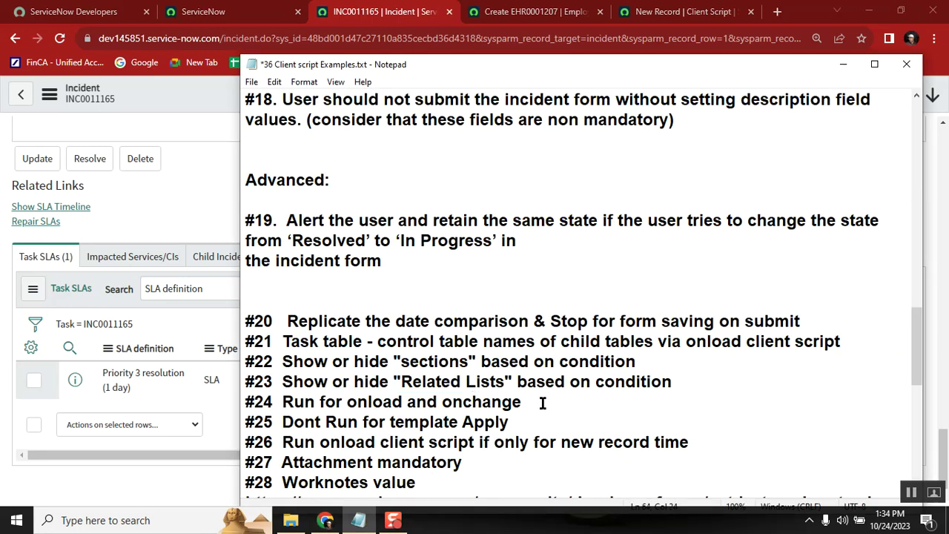
key(Down)
key(Down)
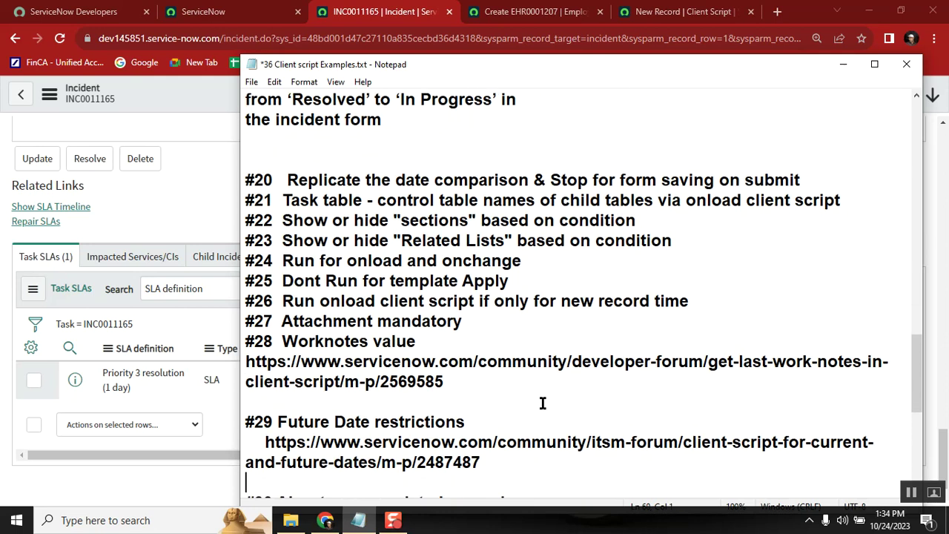
double_click(386, 241)
double_click(482, 241)
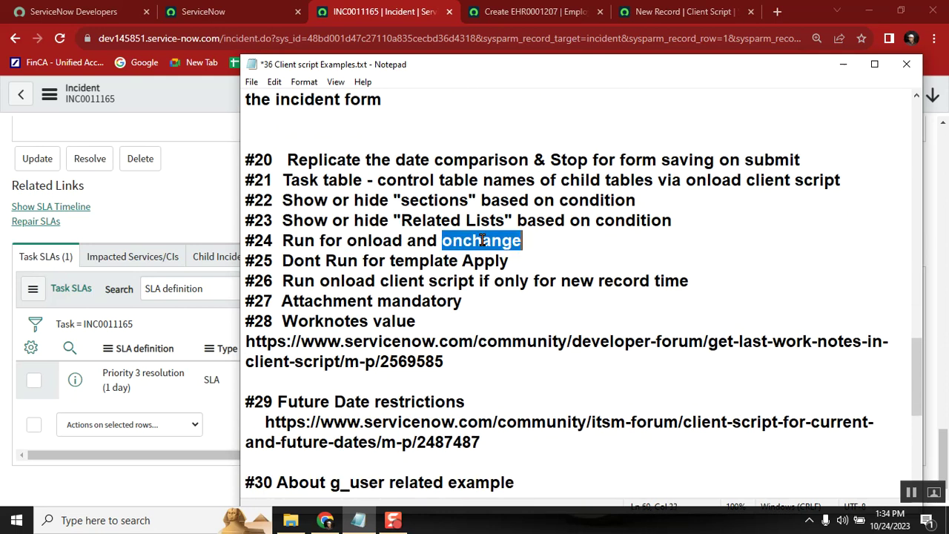
double_click(433, 260)
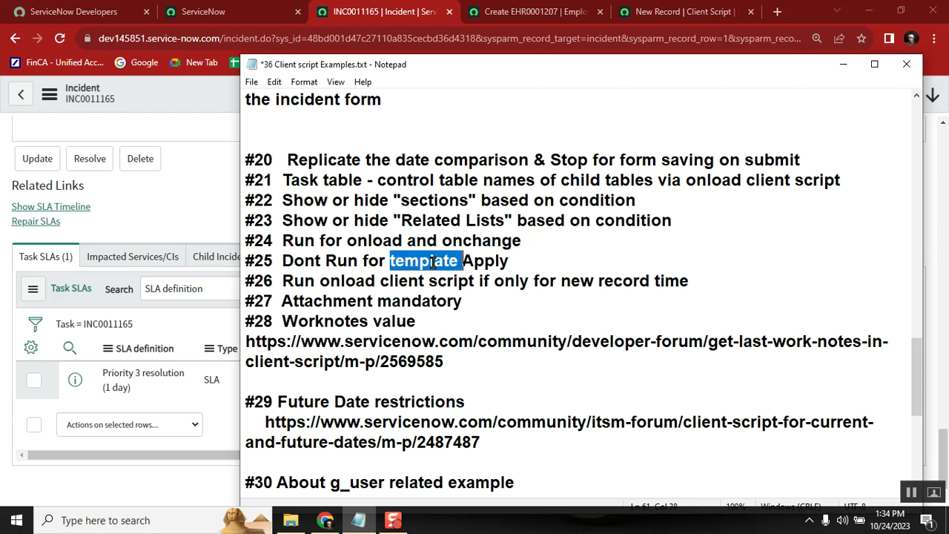
double_click(492, 279)
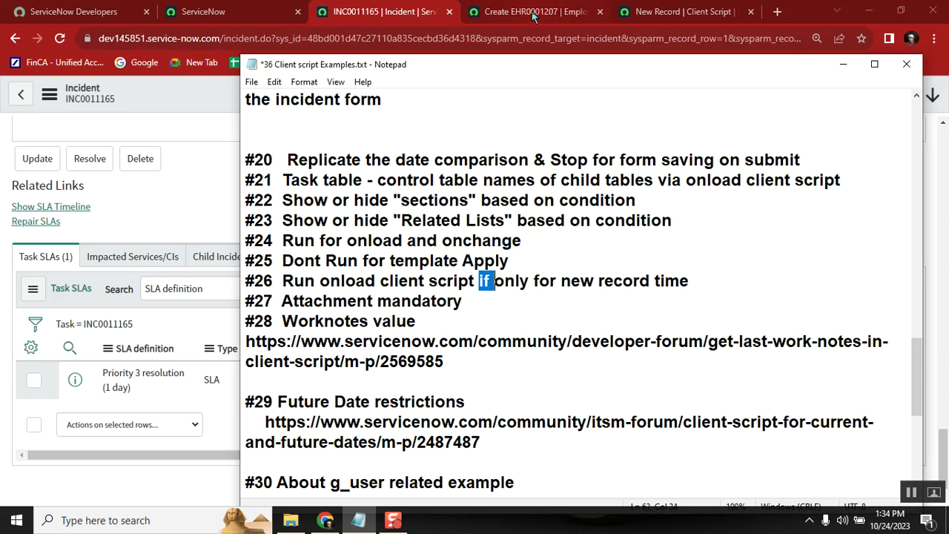
double_click(335, 322)
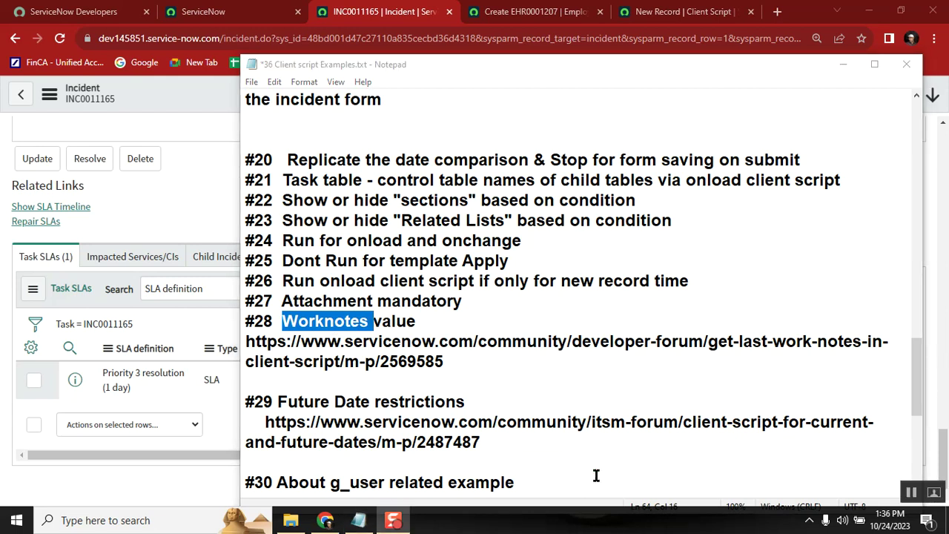
click(504, 389)
Read notes #29–#36, highlighting Date and g_user, then return to the incident page
key(Down)
key(Down)
key(Down)
key(Down)
key(Down)
key(Down)
key(Down)
key(Down)
key(Down)
key(Down)
key(Down)
key(Down)
key(Down)
key(Down)
key(Down)
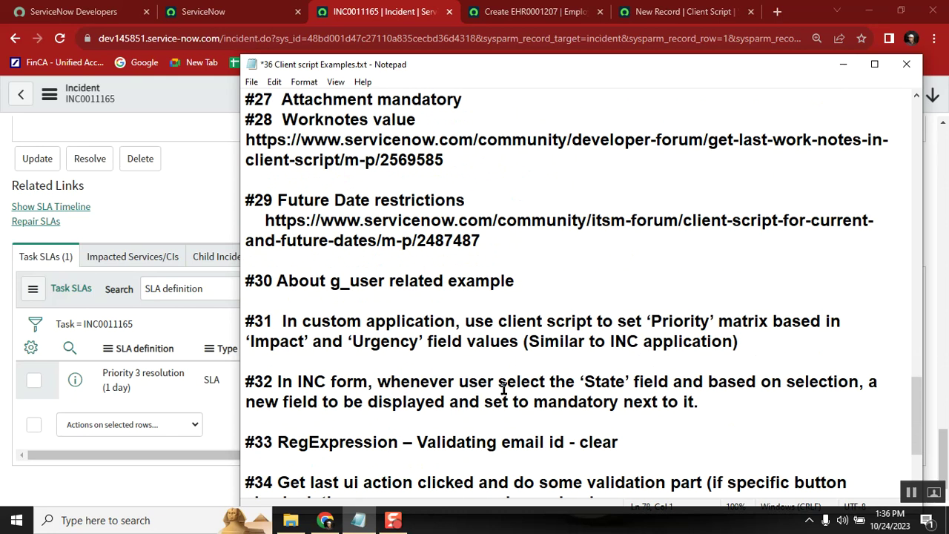
double_click(367, 201)
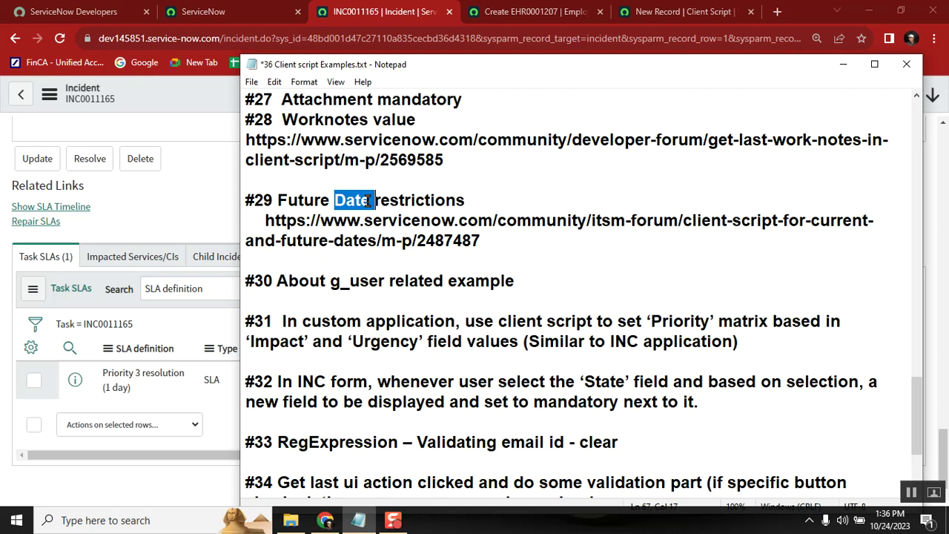
click(475, 198)
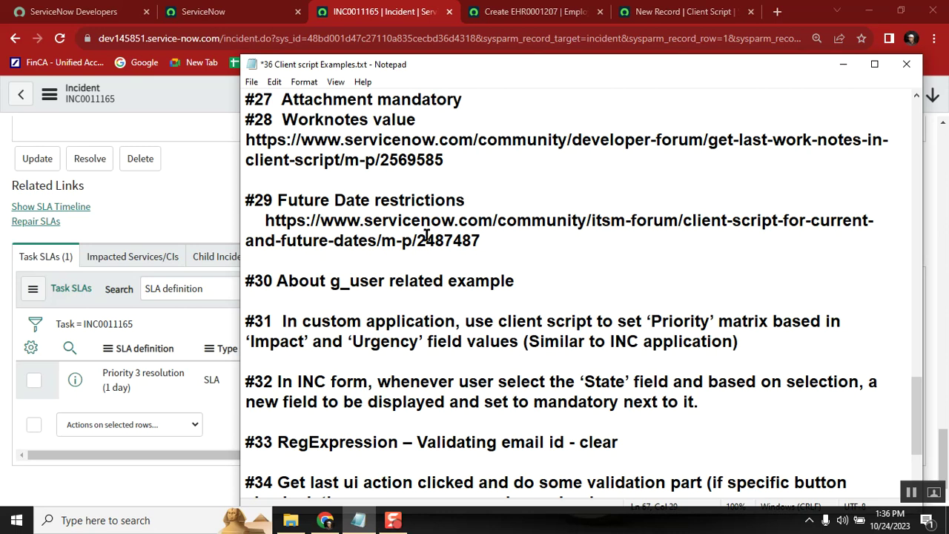
double_click(348, 286)
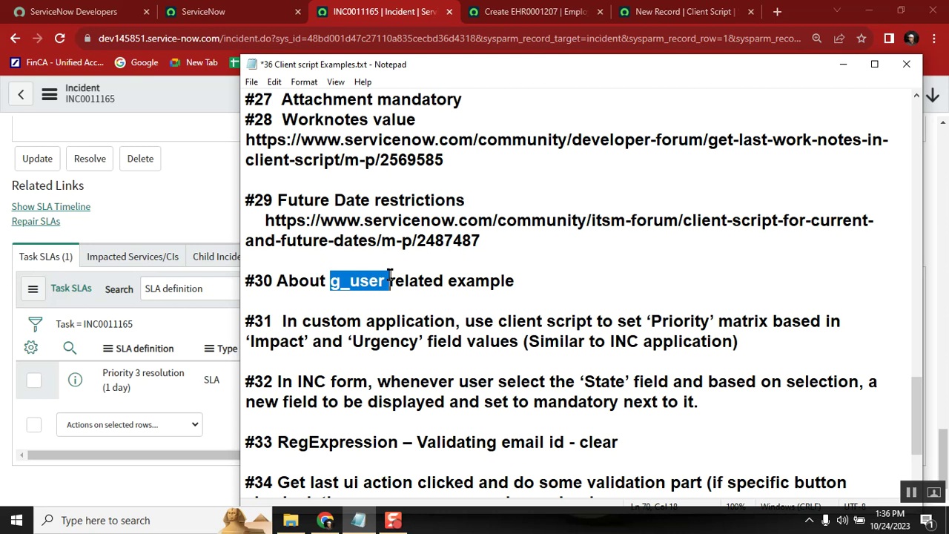
click(424, 295)
click(345, 278)
double_click(345, 279)
click(411, 337)
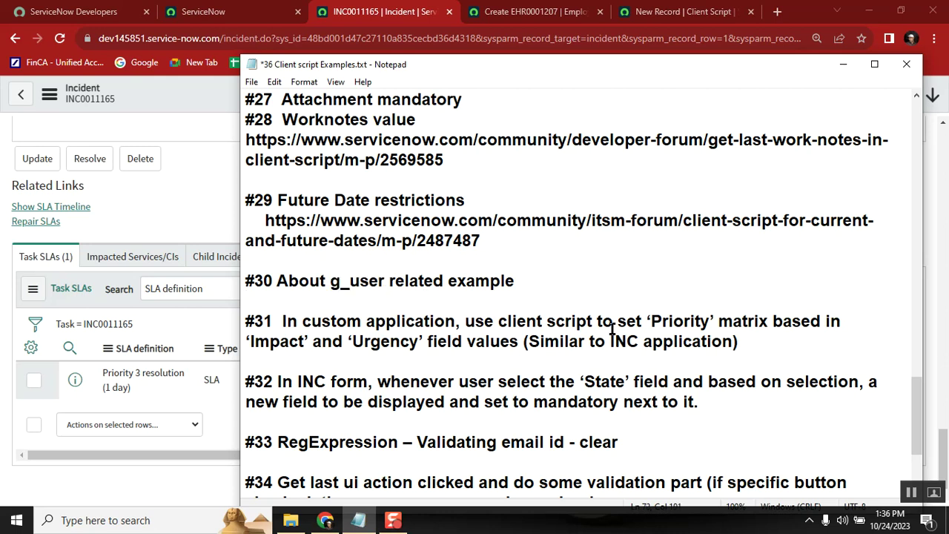
click(562, 275)
key(Down)
key(Down)
key(Down)
key(Down)
key(Down)
key(Down)
key(Down)
key(Down)
key(Down)
key(Down)
key(Down)
key(Down)
key(Down)
key(Down)
key(Down)
key(Down)
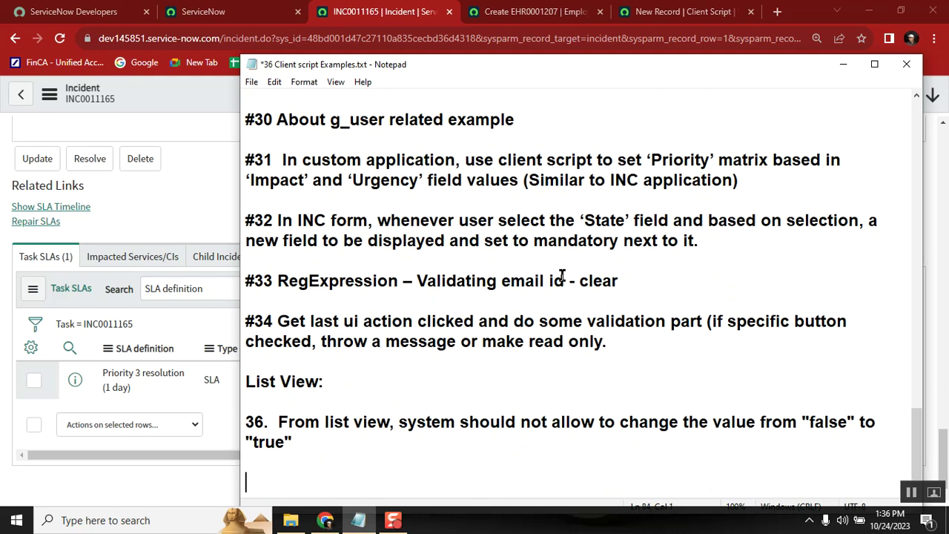
click(543, 125)
click(221, 190)
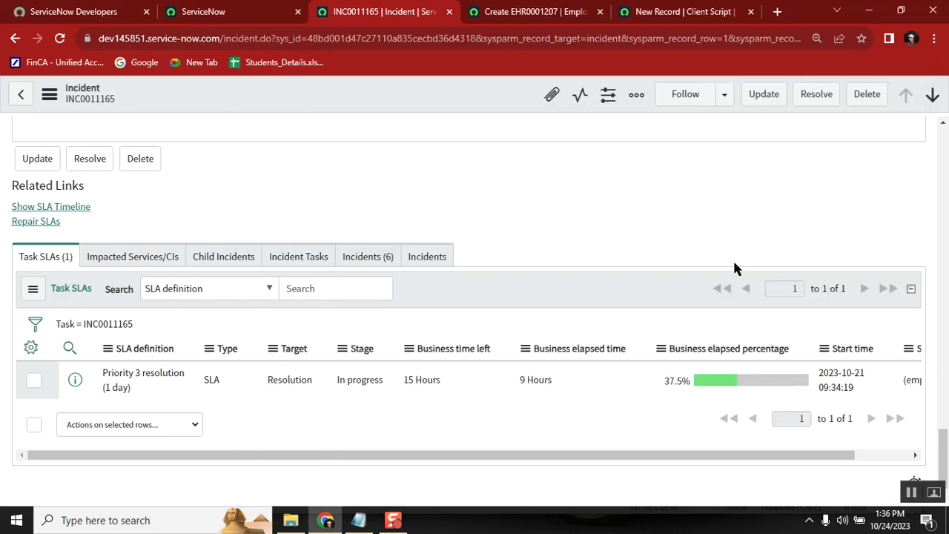
Set INC0011165's Impact to 1 - High and dismiss the Condition is TRUE alert
drag(942, 446, 939, 132)
click(688, 242)
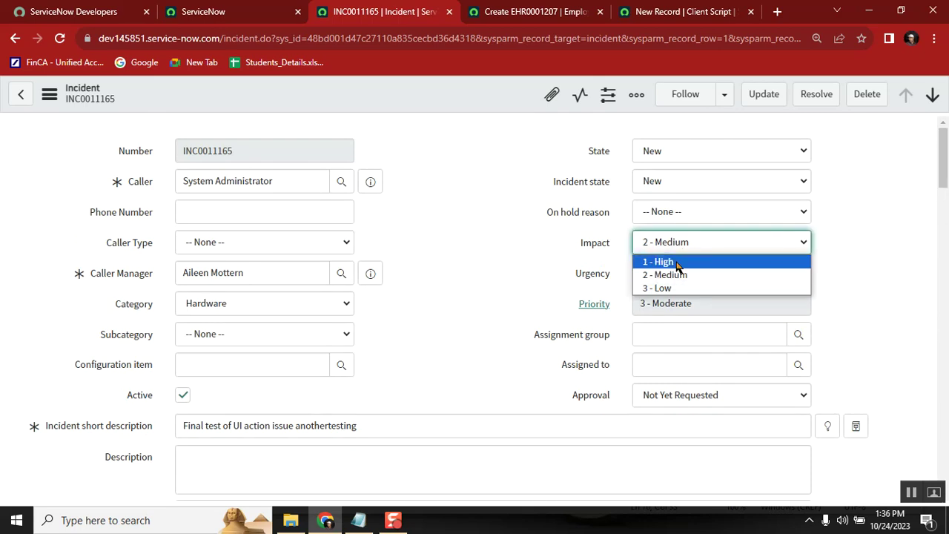
click(678, 260)
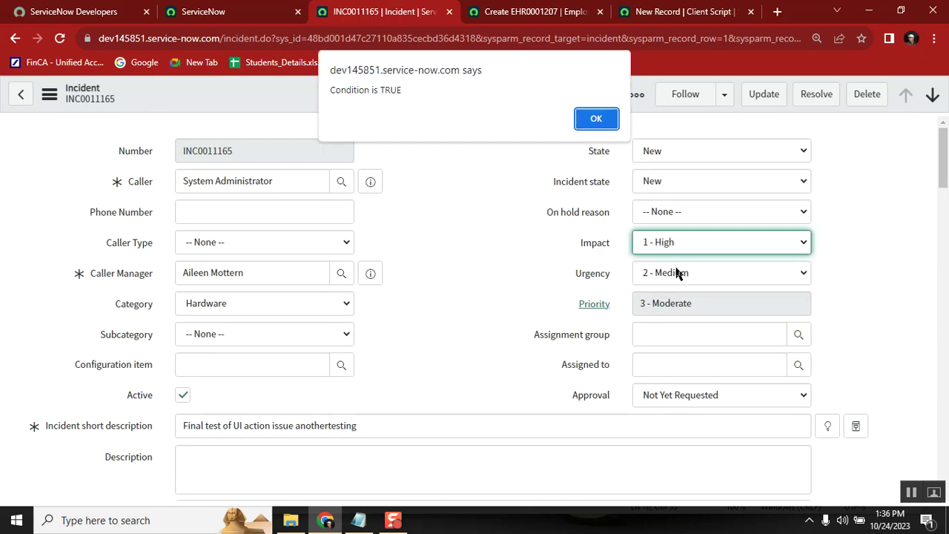
click(596, 119)
Set Urgency to 1 - High and Impact to 3 - Low, dismissing the FALSE alert
click(691, 272)
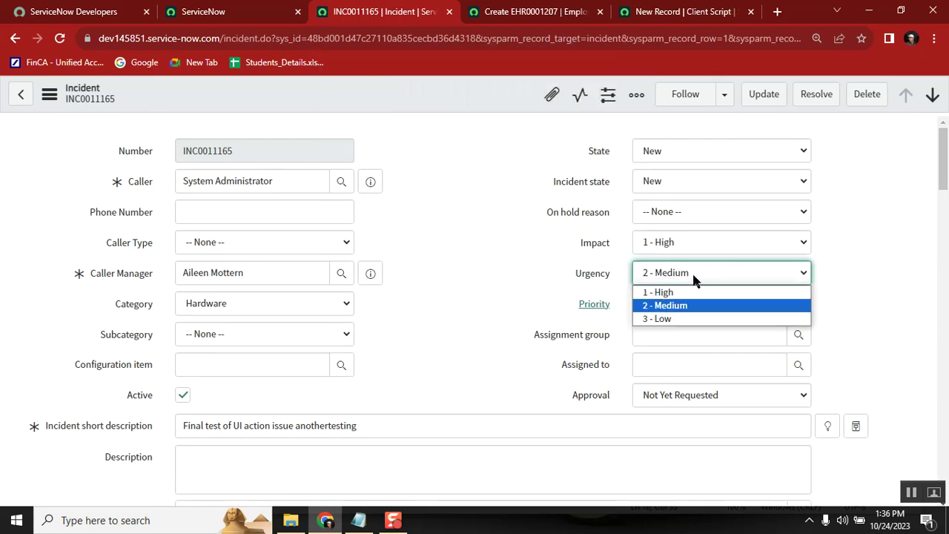
click(686, 293)
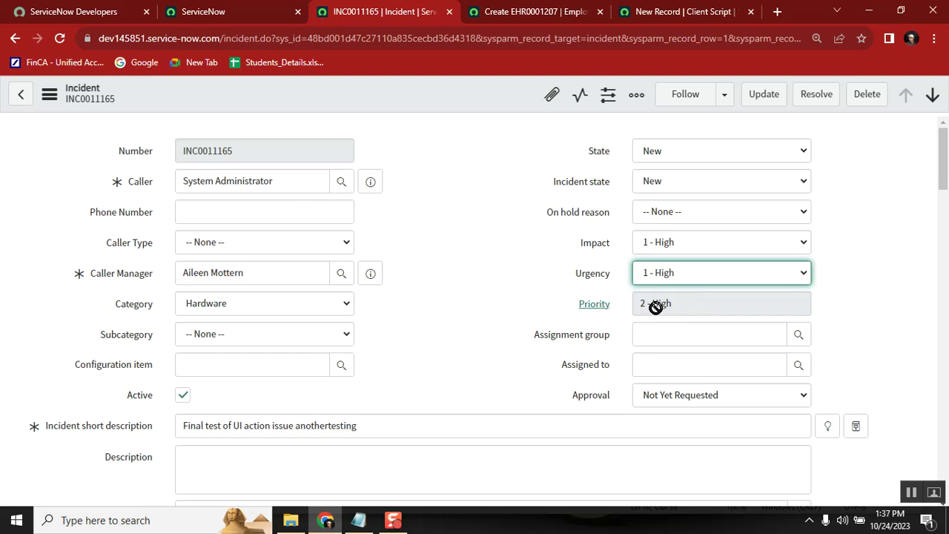
click(660, 245)
click(662, 286)
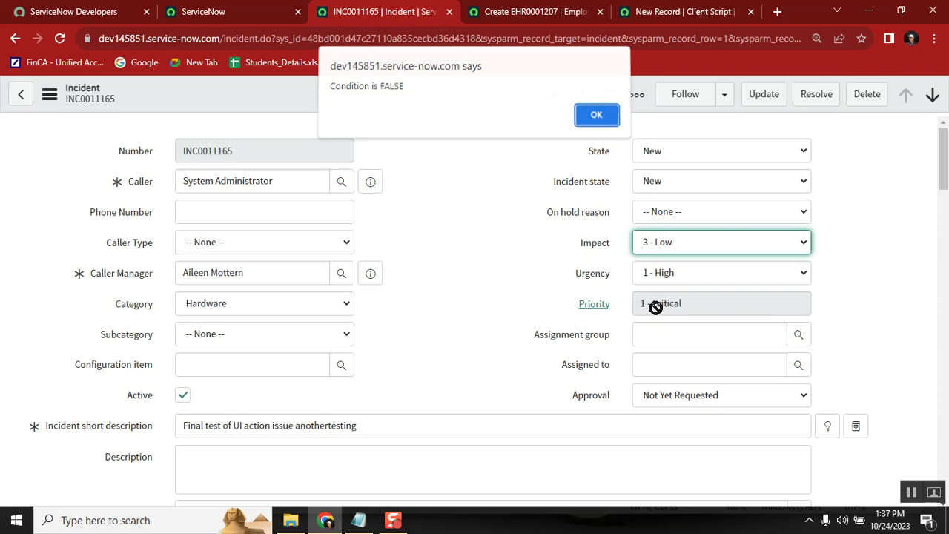
click(595, 119)
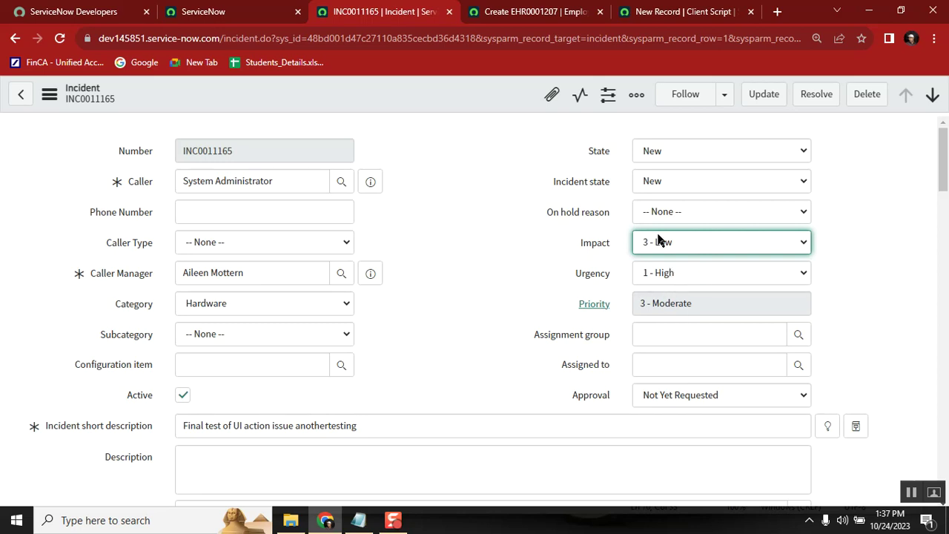
click(546, 12)
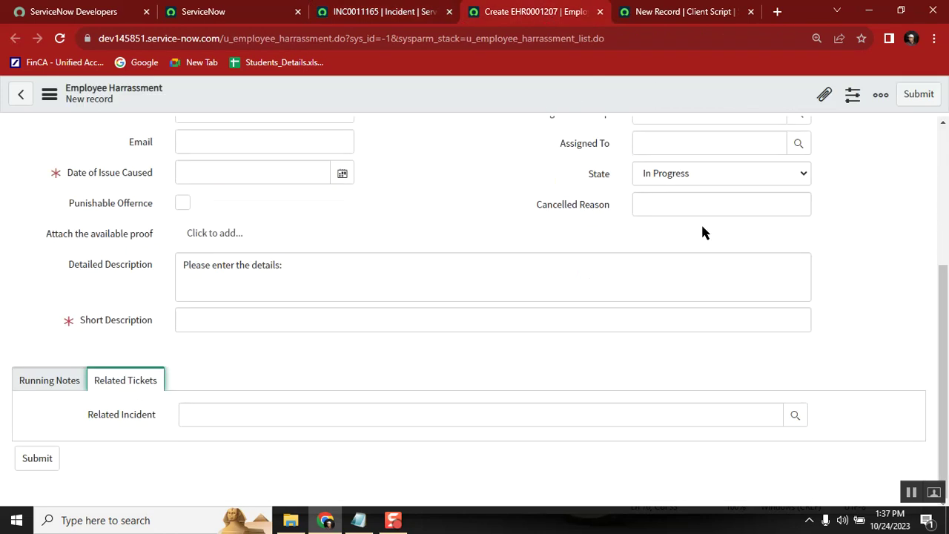
See the 'display BR is running CONFIRMED' message on EHR0001207, then show the Notepad notes
scroll(942, 317, up, 3)
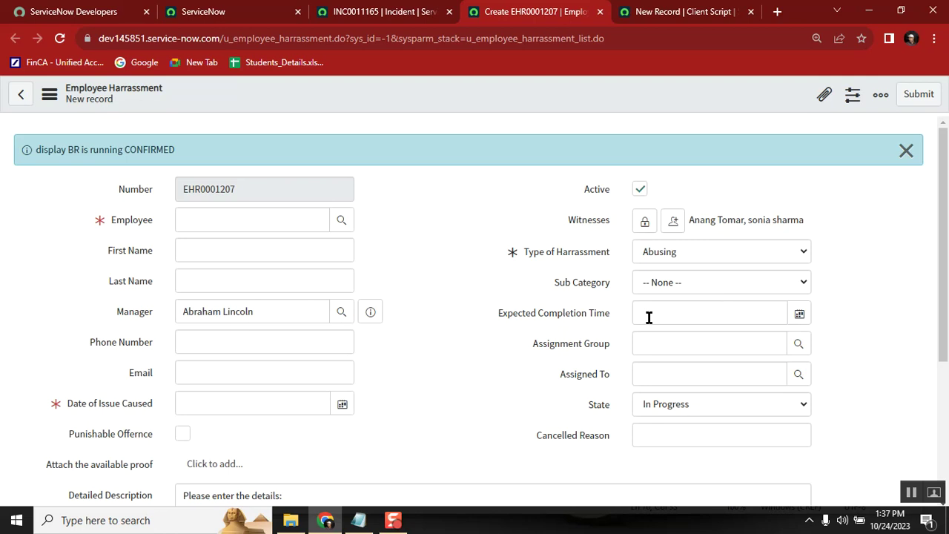
mouse_move(357, 520)
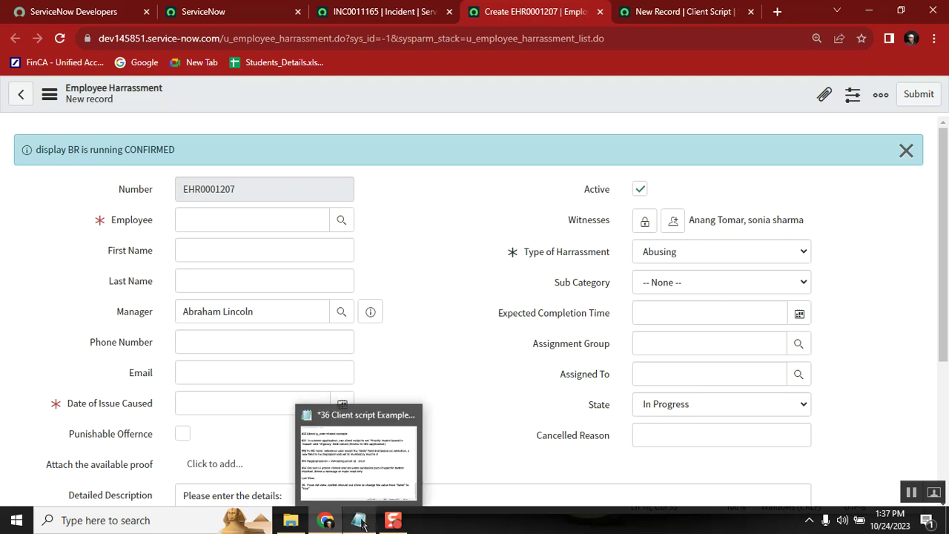
click(387, 469)
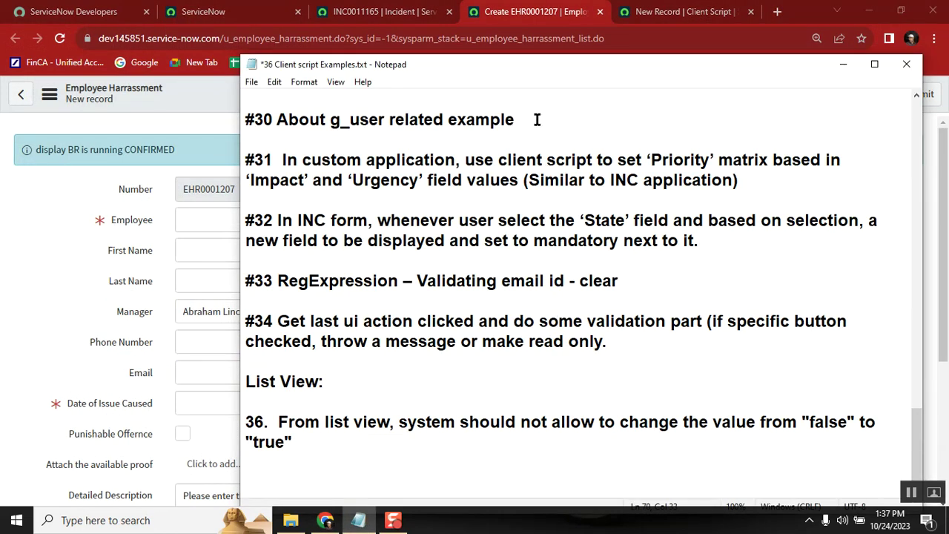